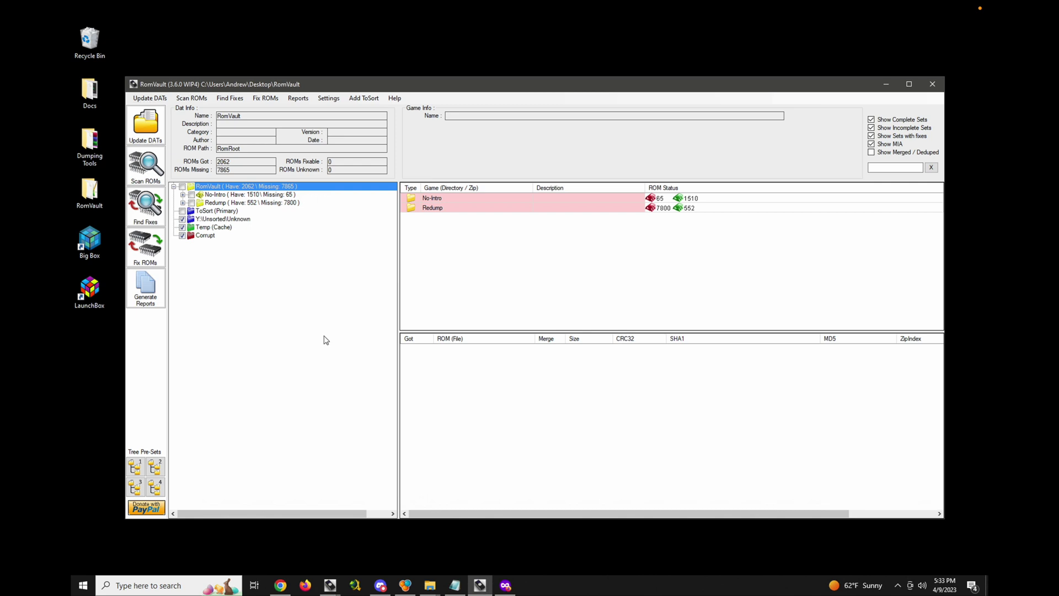
Select No-Intro to show its 1510 got and 65 missing ROMs across Atari 2600 and Game Gear.
{"action": "left_click", "coordinate": [400, 280]}
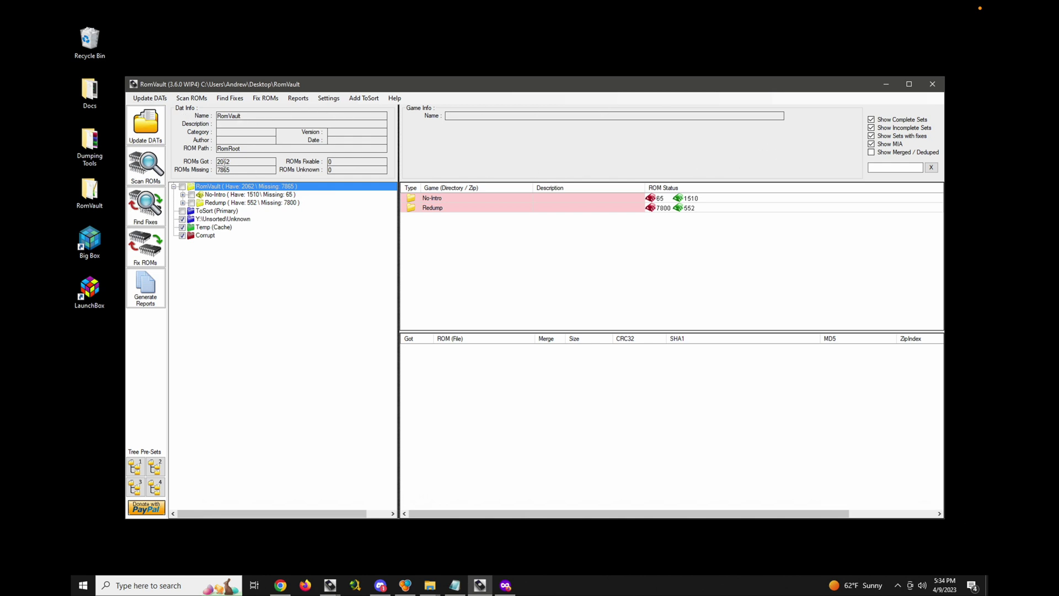
{"action": "left_click", "coordinate": [218, 195]}
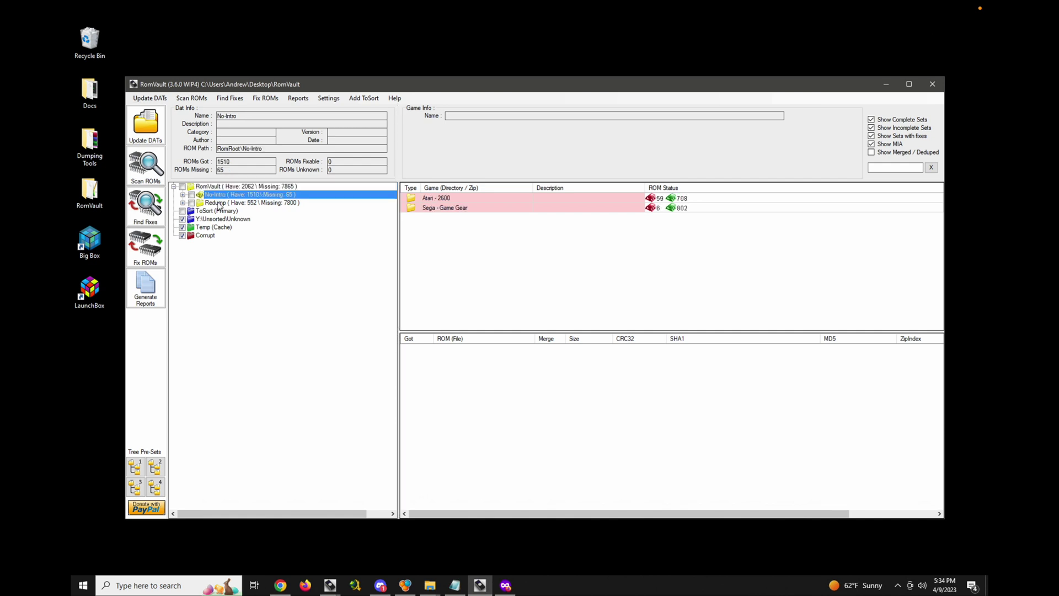
Check Redump's totals (552 got, 7800 missing), then list No-Intro's Atari - 2600 games.
{"action": "left_click", "coordinate": [220, 203]}
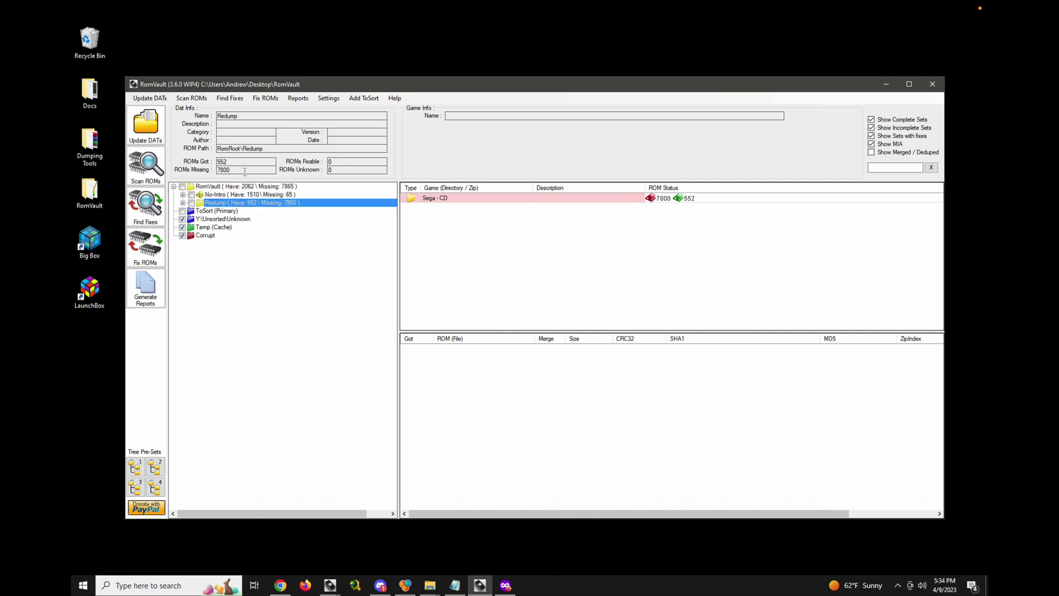
{"action": "double_click", "coordinate": [225, 171]}
{"action": "double_click", "coordinate": [234, 162]}
{"action": "left_click", "coordinate": [183, 195]}
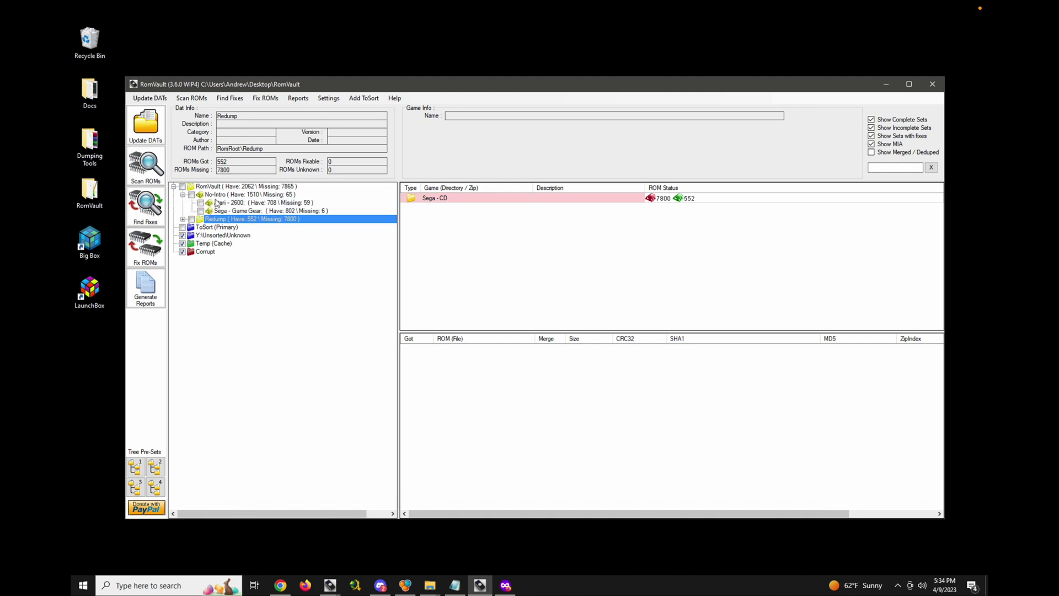
{"action": "left_click", "coordinate": [222, 204]}
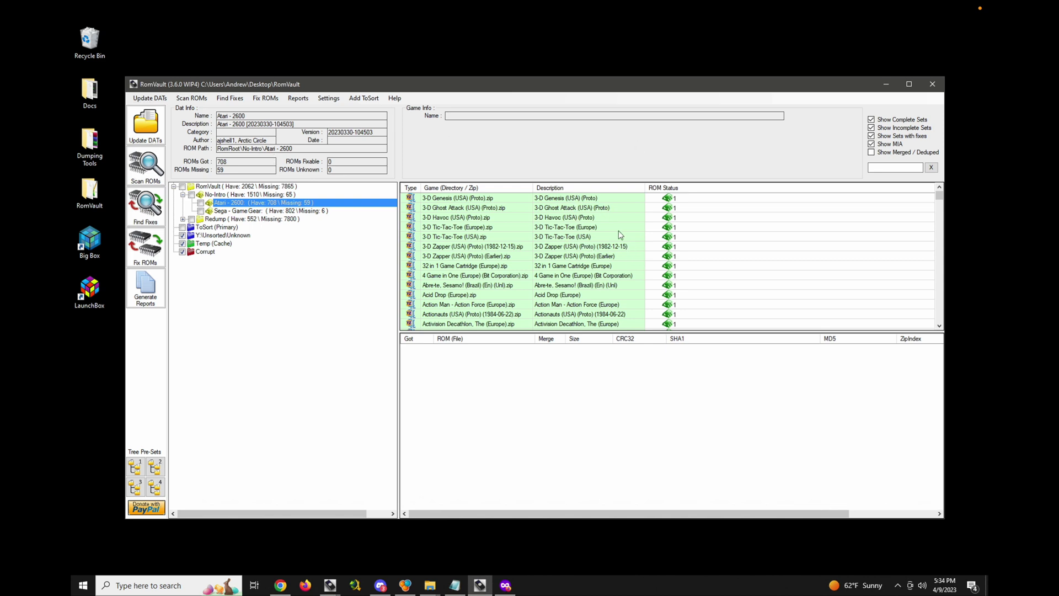
Inspect three 3-D game sets, then turn Show Complete Sets off and back on.
{"action": "left_click", "coordinate": [458, 228]}
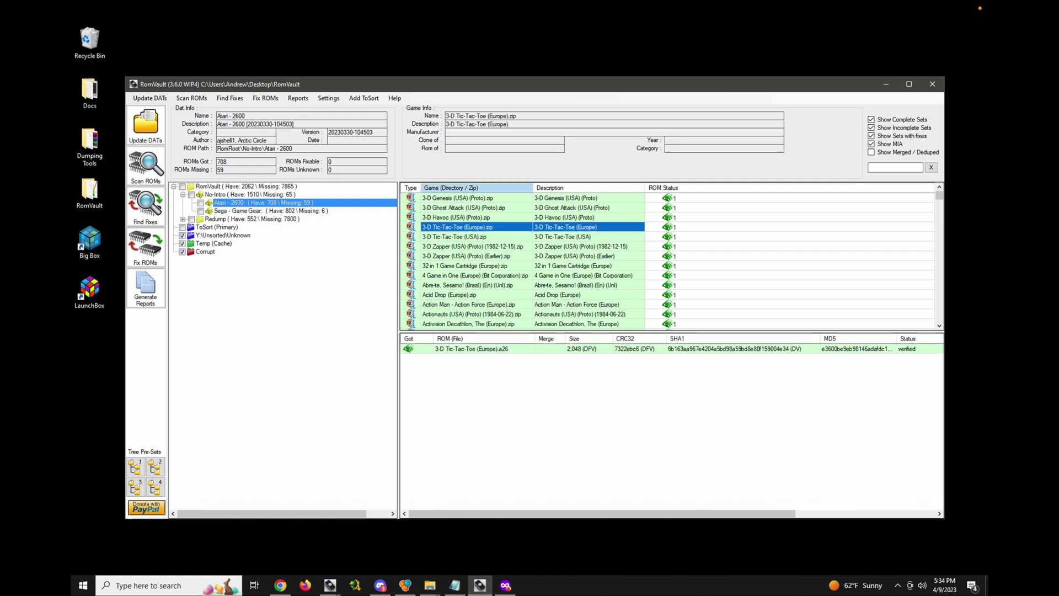
{"action": "left_click", "coordinate": [458, 247]}
{"action": "left_click", "coordinate": [454, 218]}
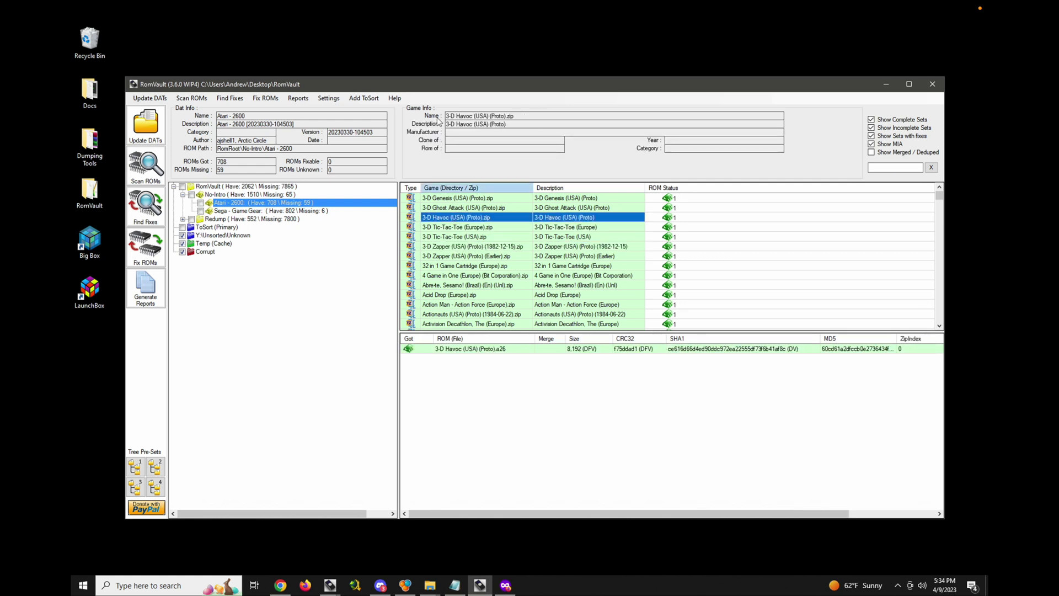
{"action": "left_click", "coordinate": [872, 120]}
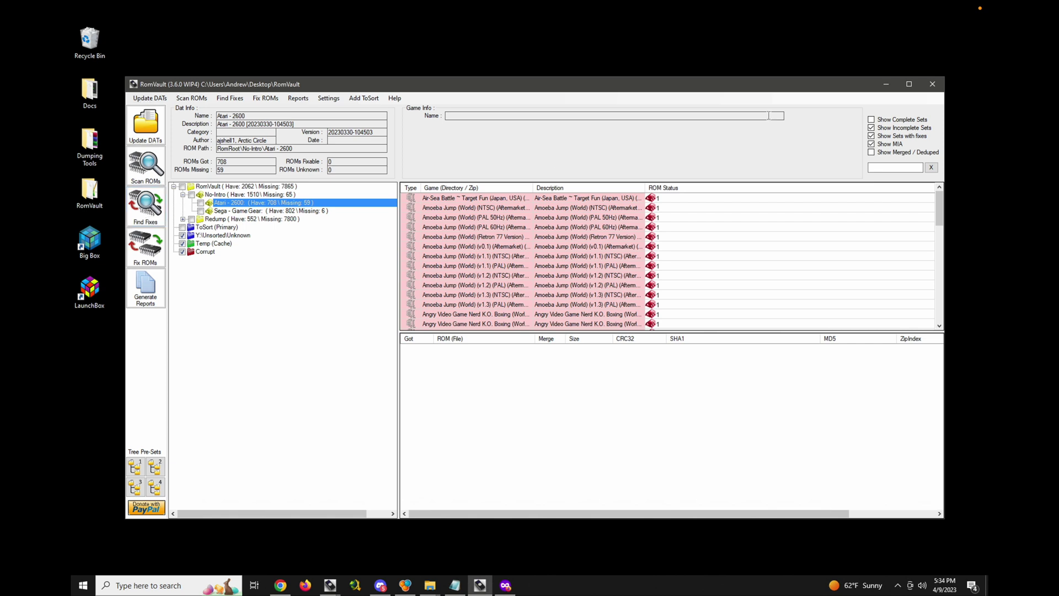
{"action": "left_click", "coordinate": [871, 120]}
Filter the Atari - 2600 list by 'gene' for 3-D Genesis and Color Bar Generator, then clear it.
{"action": "left_click", "coordinate": [884, 168]}
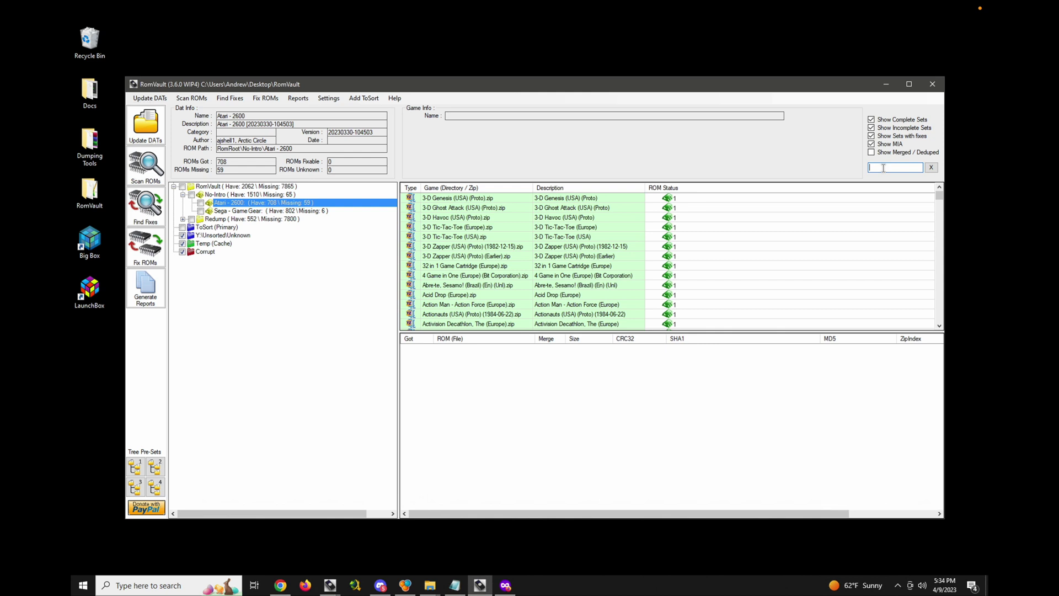
{"action": "type", "text": "gene"}
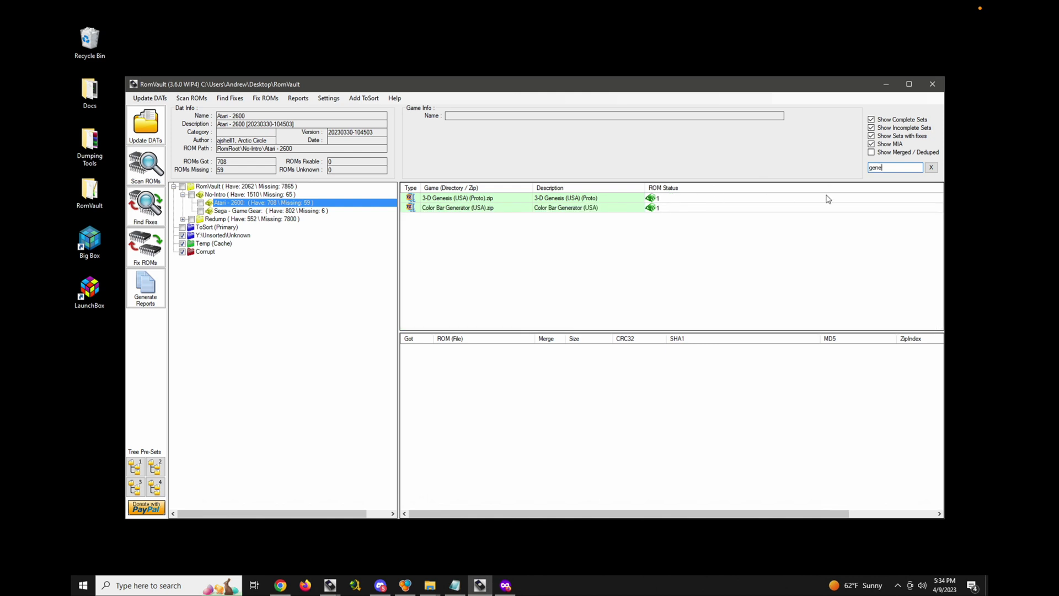
{"action": "double_click", "coordinate": [892, 167]}
{"action": "left_click", "coordinate": [933, 168]}
Enlarge the ROM details area and run Find Fixes while inspecting the 3-D sets.
{"action": "left_click", "coordinate": [503, 246]}
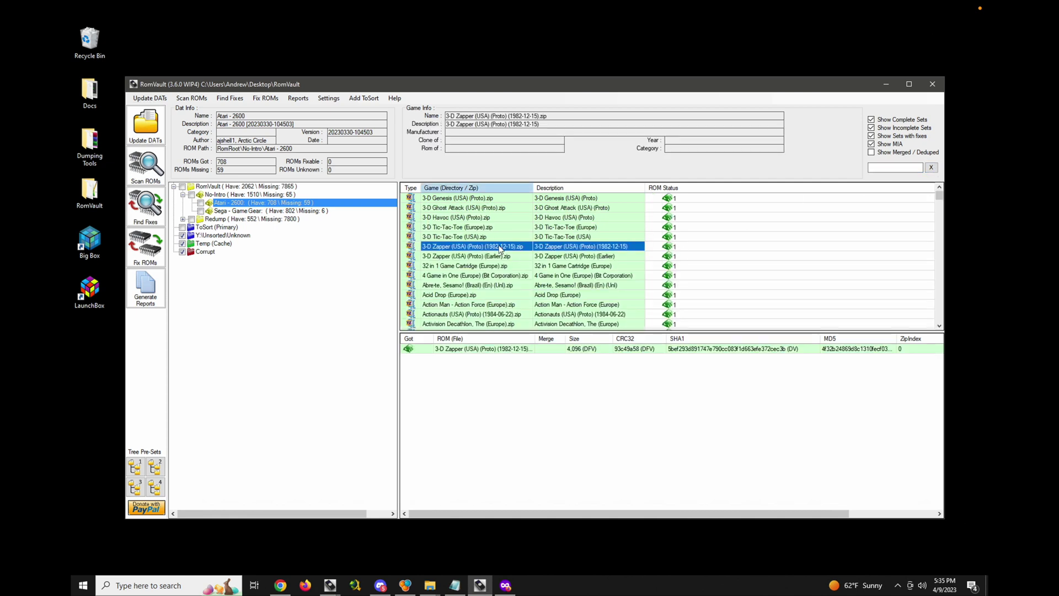
{"action": "left_click_drag", "start_coordinate": [507, 332], "coordinate": [508, 285]}
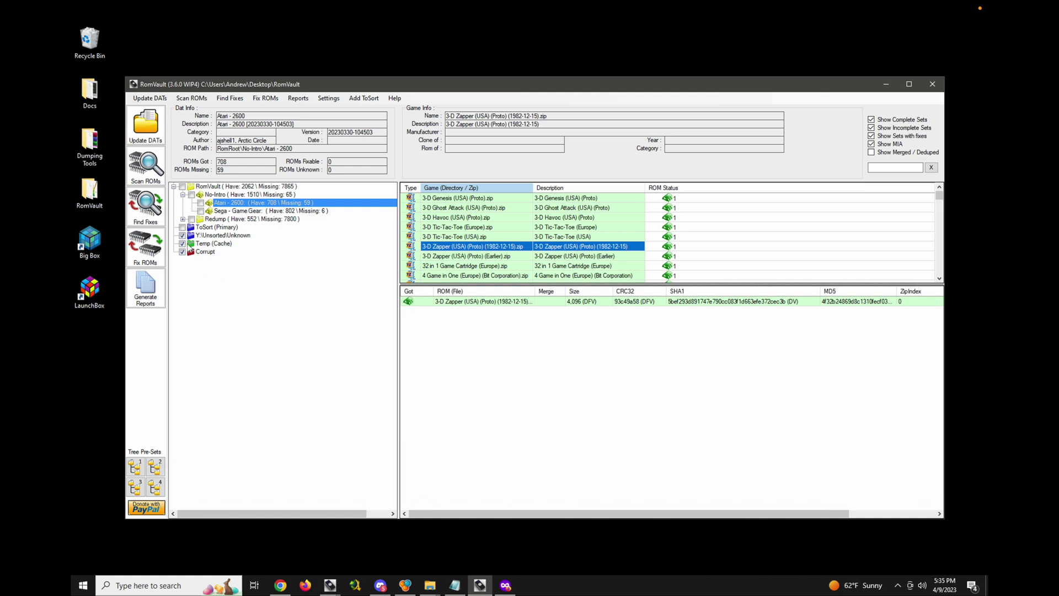
{"action": "left_click", "coordinate": [152, 210]}
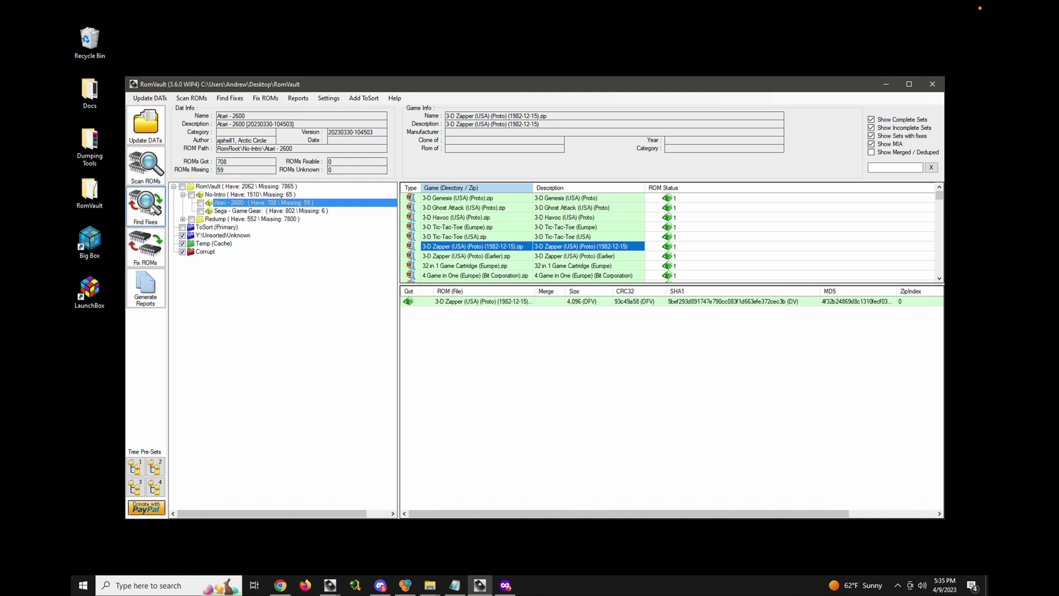
{"action": "left_click", "coordinate": [564, 217]}
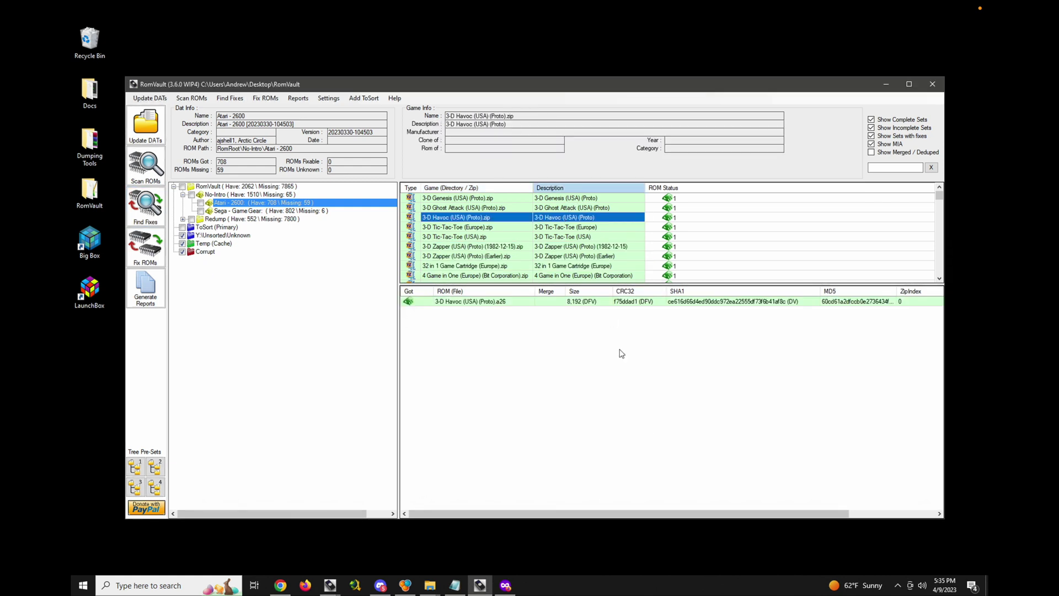
{"action": "left_click_drag", "start_coordinate": [671, 517], "coordinate": [802, 511]}
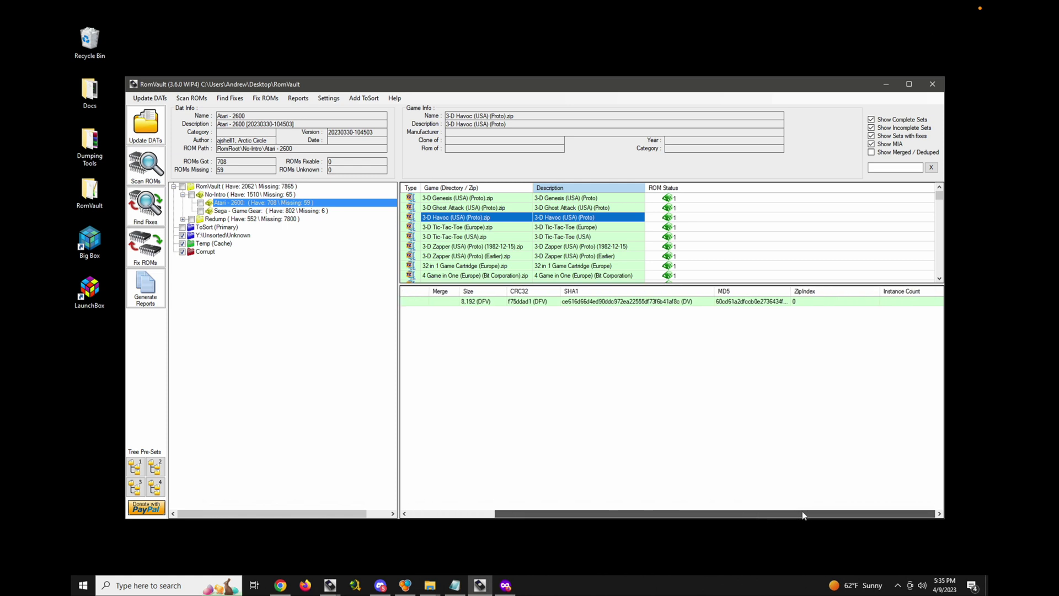
Tick Atari - 2600 and list where the 3-D Zapper (1982-12-15) ROM occurs.
{"action": "left_click", "coordinate": [201, 204]}
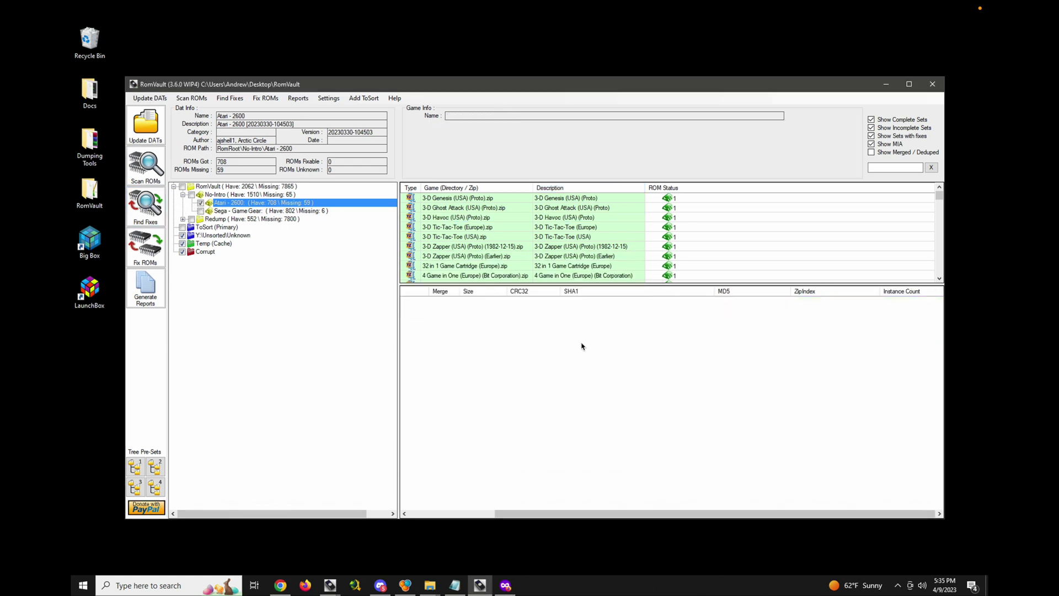
{"action": "left_click", "coordinate": [580, 247]}
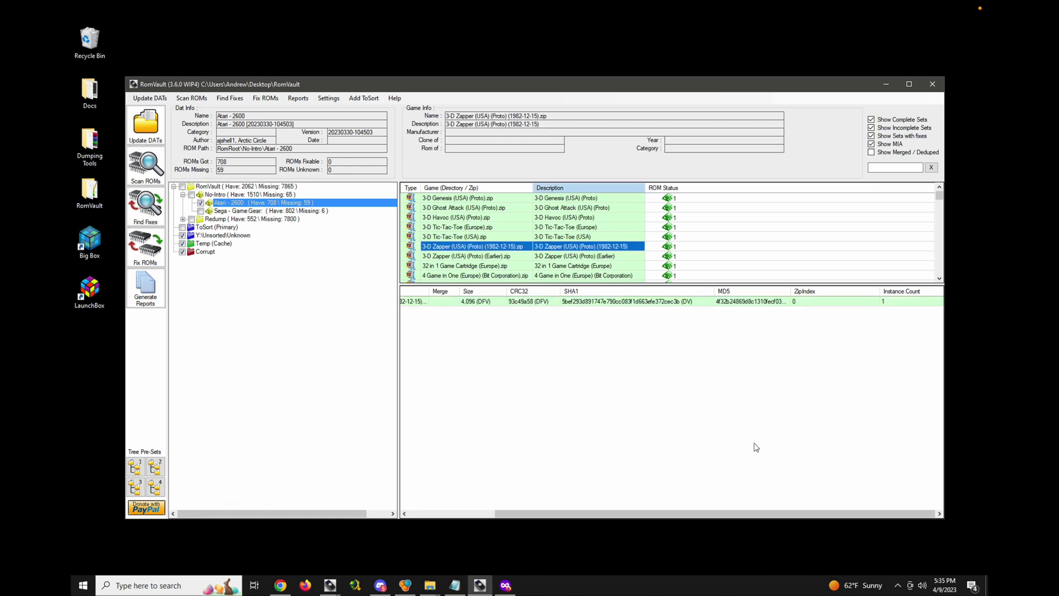
{"action": "double_click", "coordinate": [898, 305]}
{"action": "left_click", "coordinate": [512, 167]}
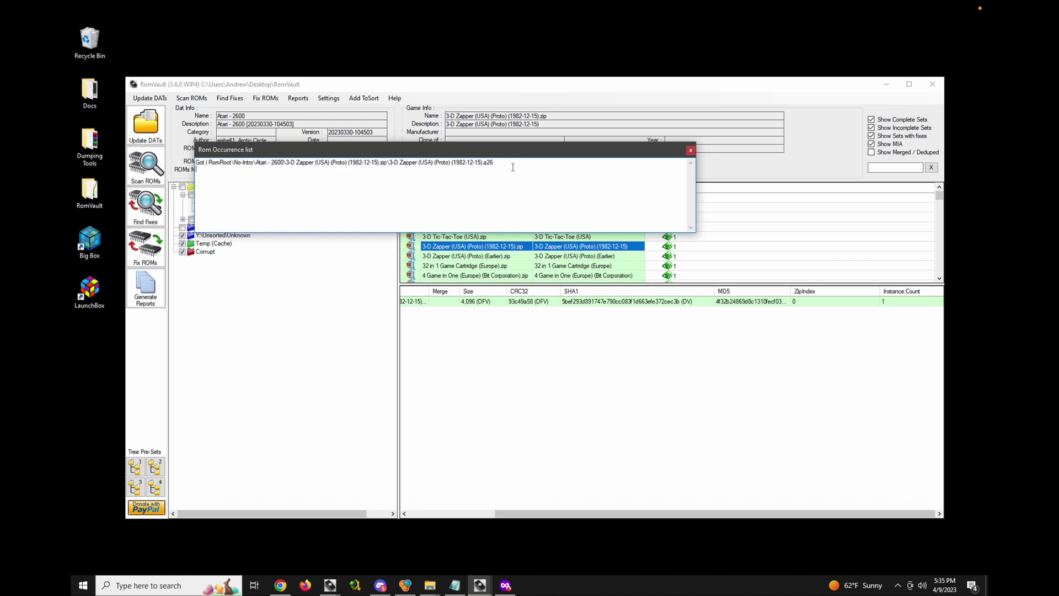
{"action": "left_click", "coordinate": [198, 162], "text": "shift"}
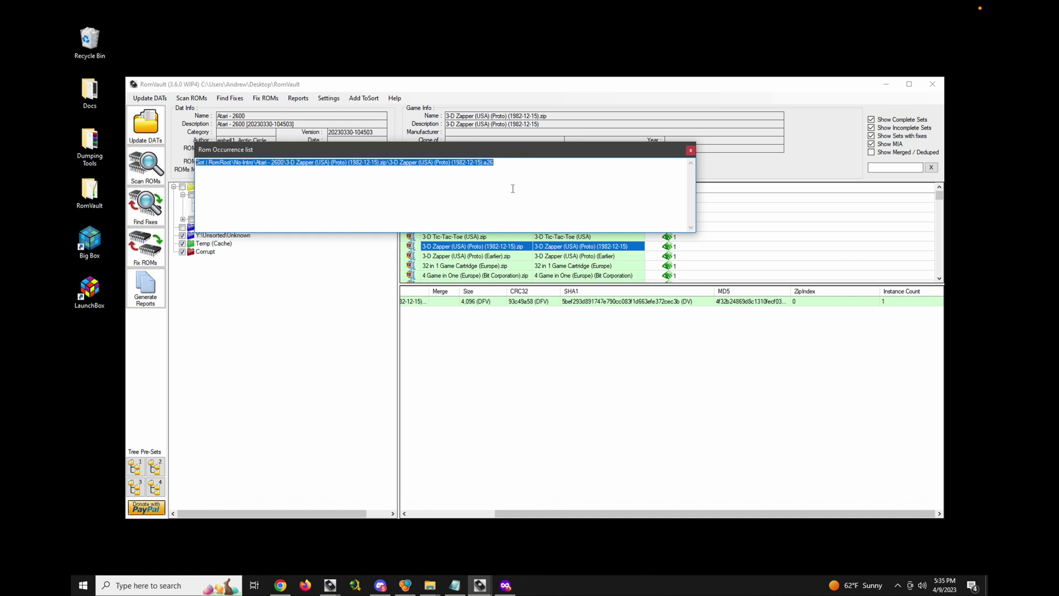
{"action": "left_click", "coordinate": [291, 199]}
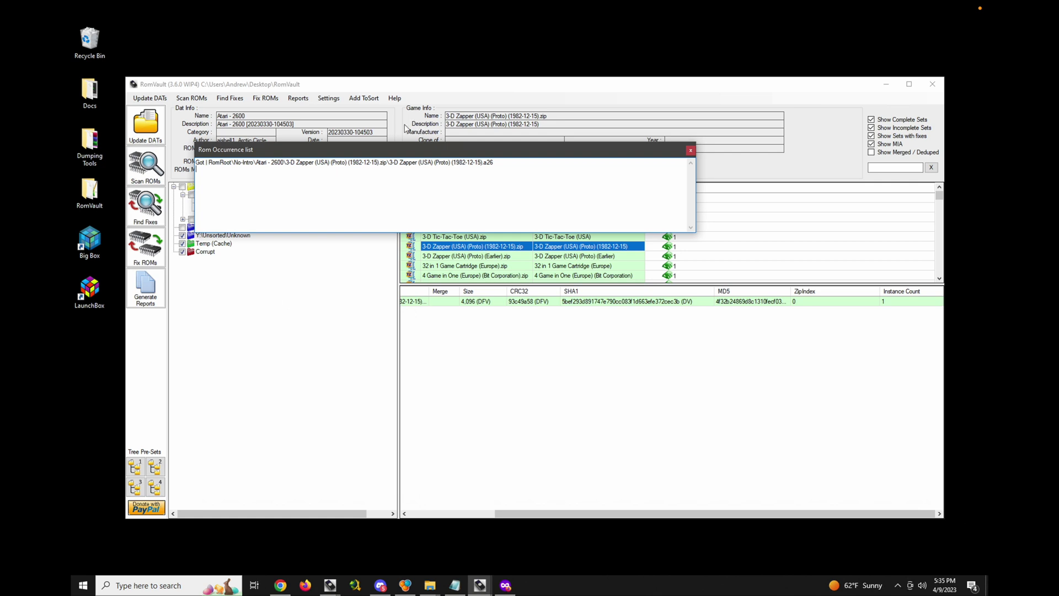
{"action": "left_click_drag", "start_coordinate": [382, 155], "coordinate": [468, 181]}
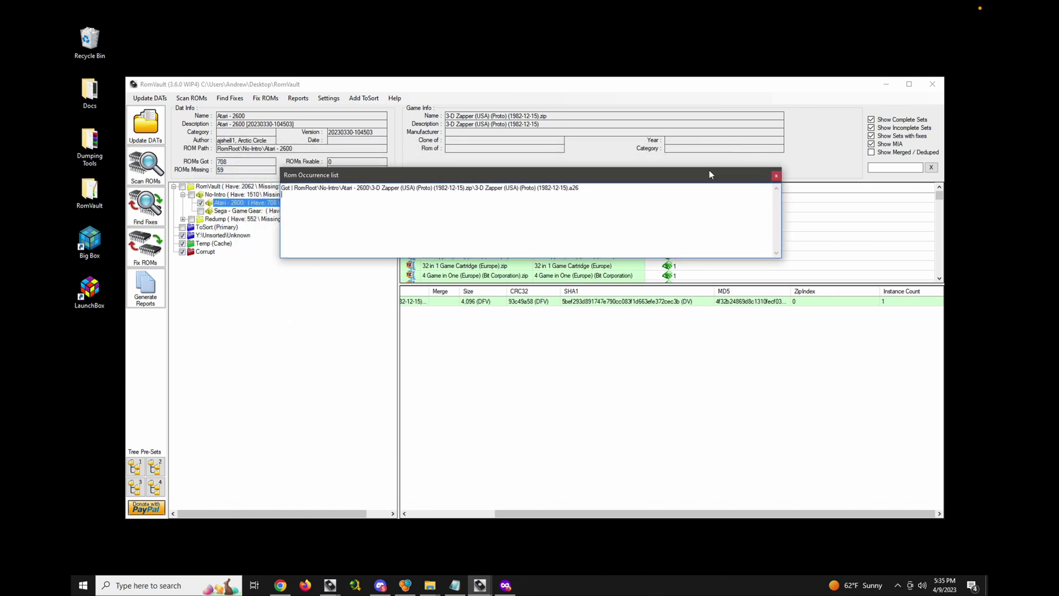
{"action": "left_click", "coordinate": [777, 176]}
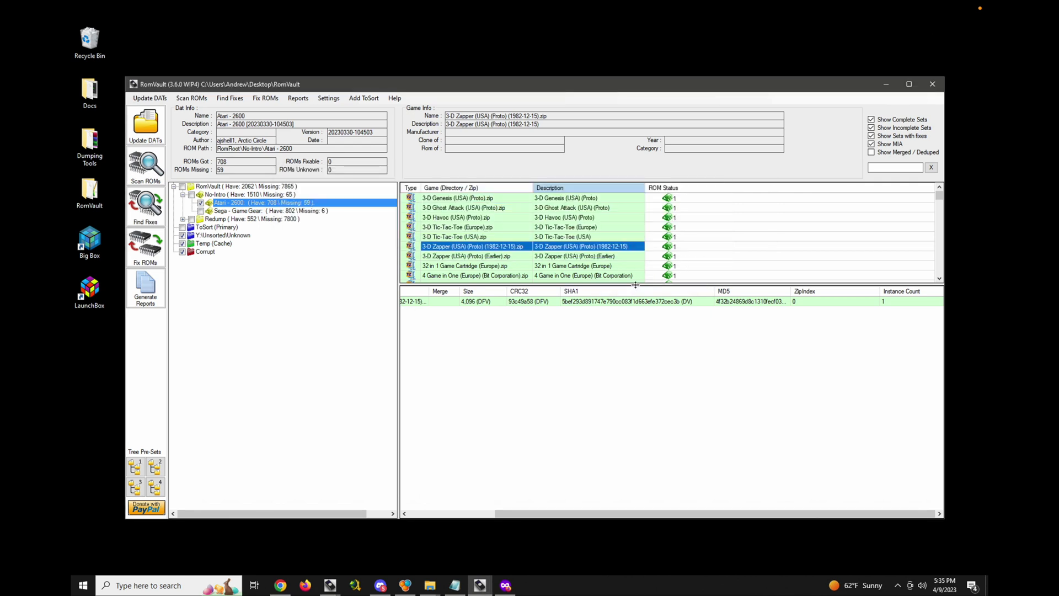
{"action": "left_click_drag", "start_coordinate": [635, 284], "coordinate": [640, 313]}
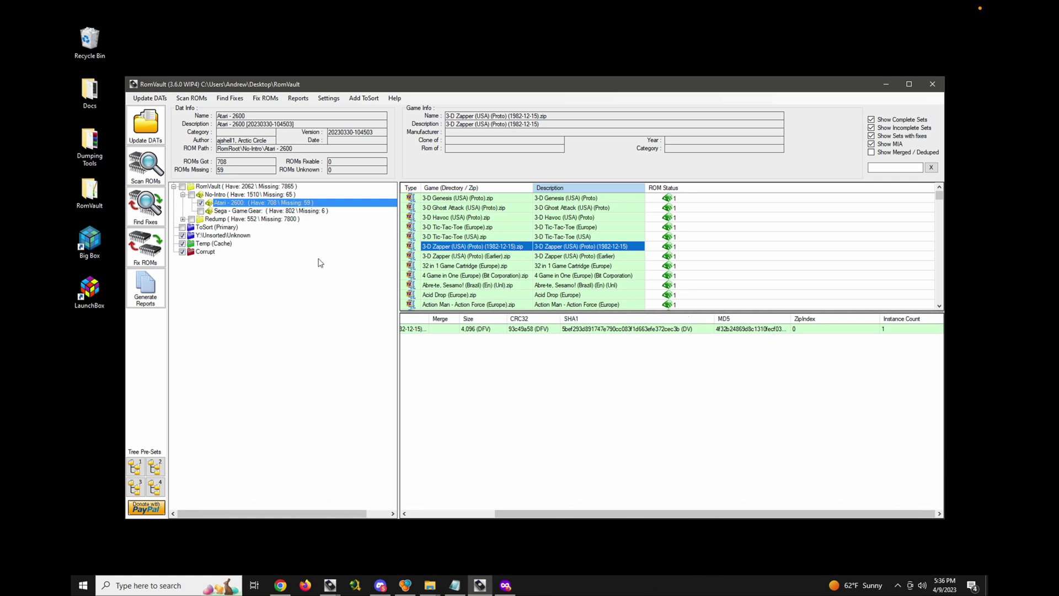
Open Y:\Unsorted\Unknown's NES folder and inspect 10-Yard Fight (Japan).zip's 24,592-byte ROM details.
{"action": "left_click", "coordinate": [207, 236]}
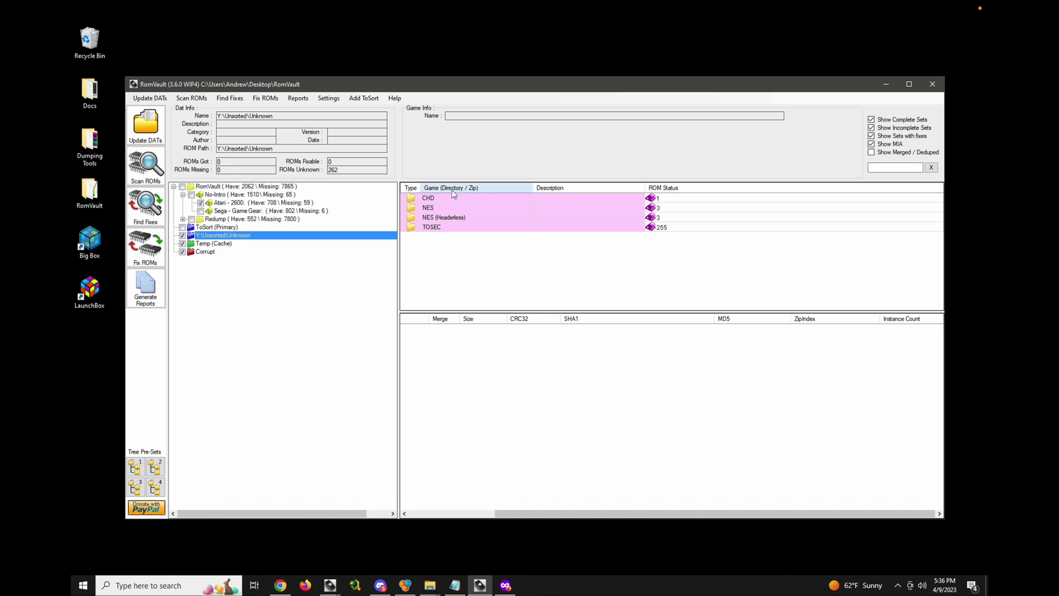
{"action": "left_click", "coordinate": [435, 209]}
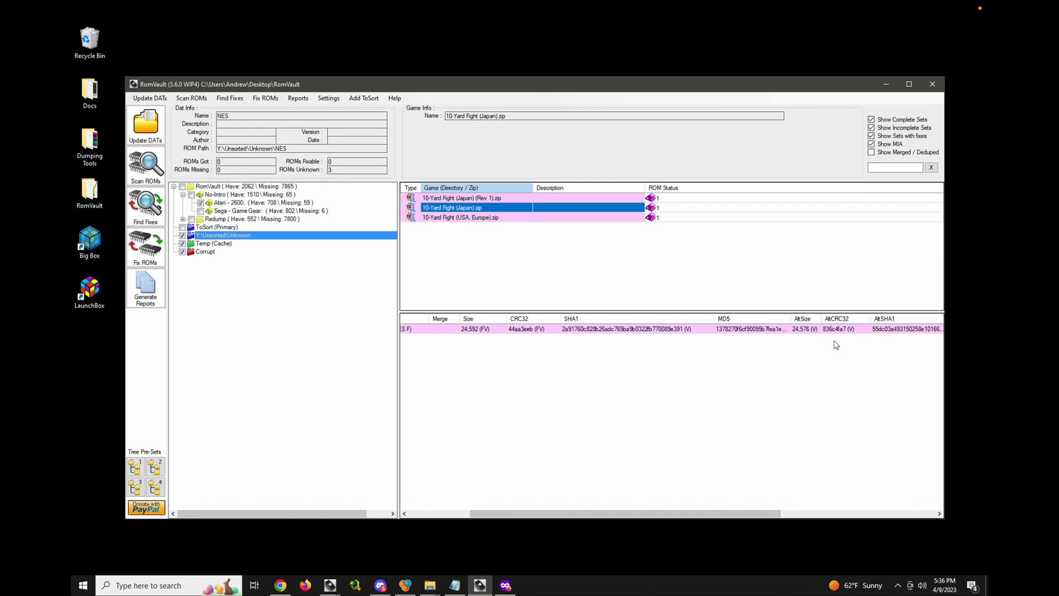
{"action": "left_click_drag", "start_coordinate": [771, 516], "coordinate": [884, 516]}
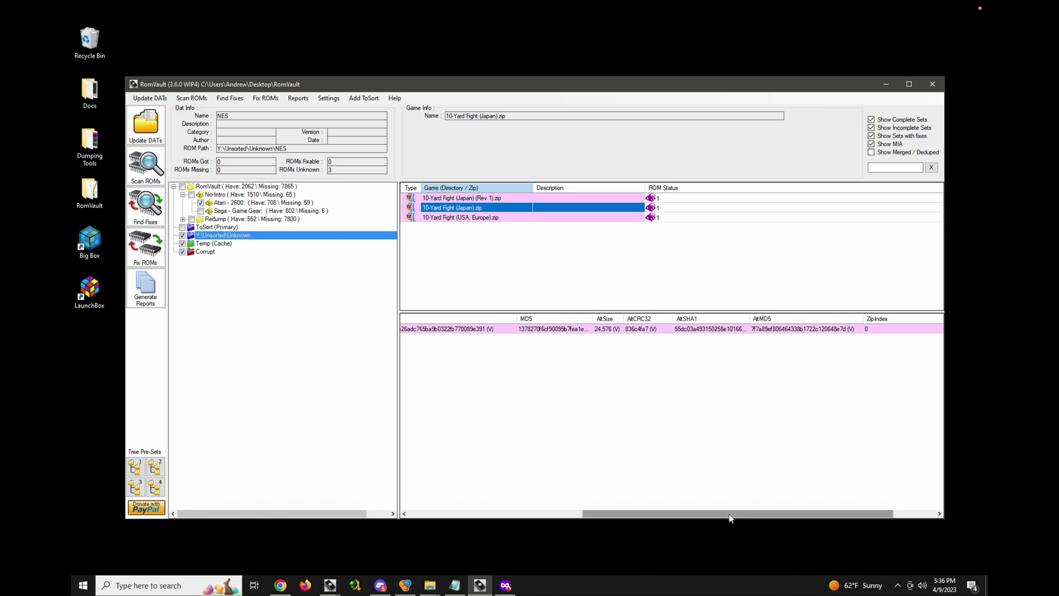
{"action": "left_click_drag", "start_coordinate": [747, 517], "coordinate": [600, 513]}
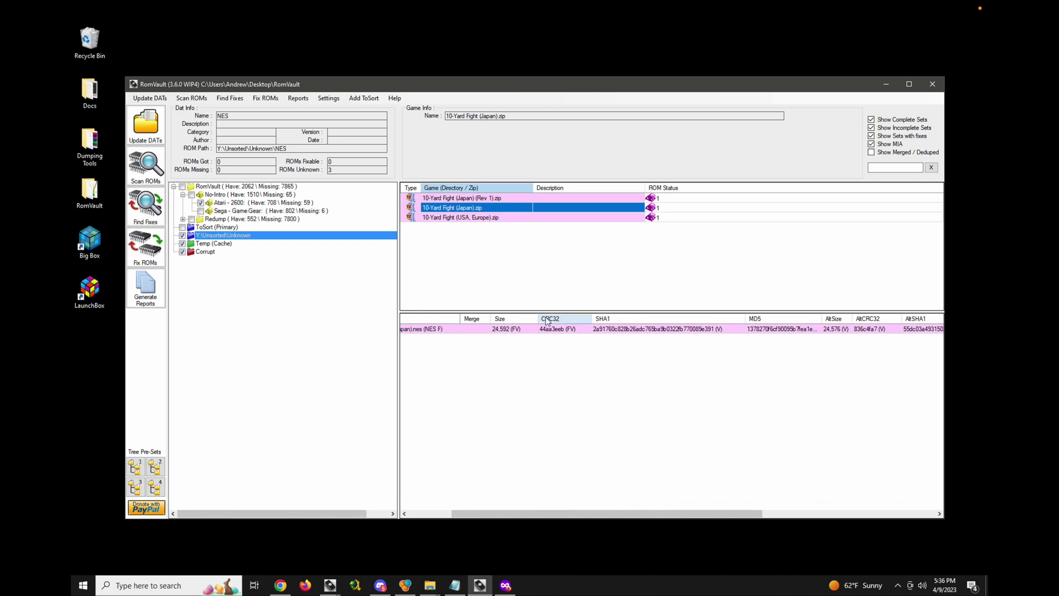
Back in Atari - 2600, inspect 3-D Tic-Tac-Toe (USA) and 3-D Zapper ROM details, then switch to the wiki.
{"action": "left_click", "coordinate": [239, 204]}
{"action": "left_click", "coordinate": [453, 237]}
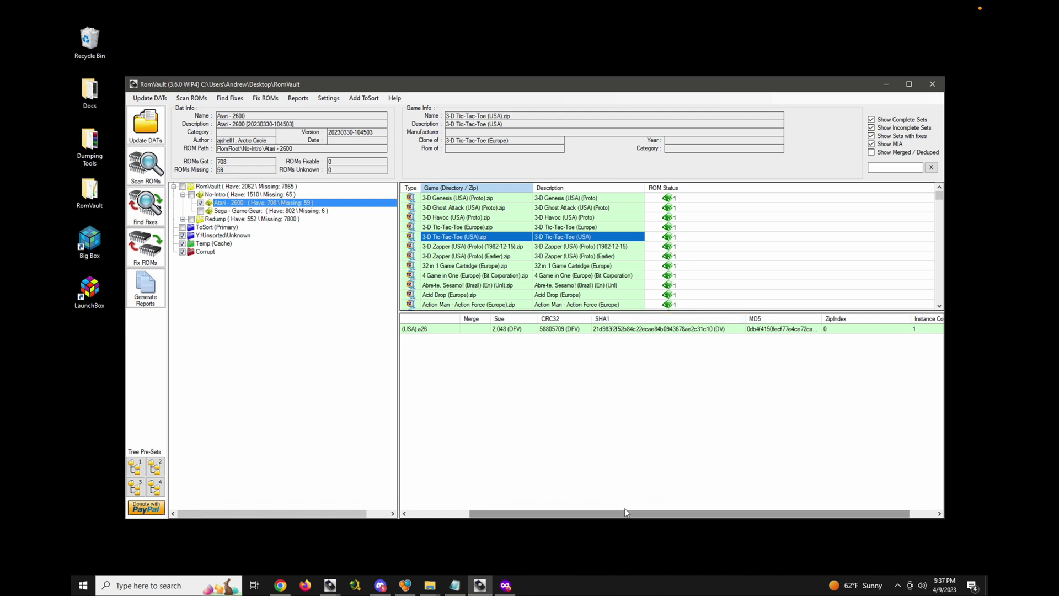
{"action": "left_click_drag", "start_coordinate": [621, 517], "coordinate": [490, 502]}
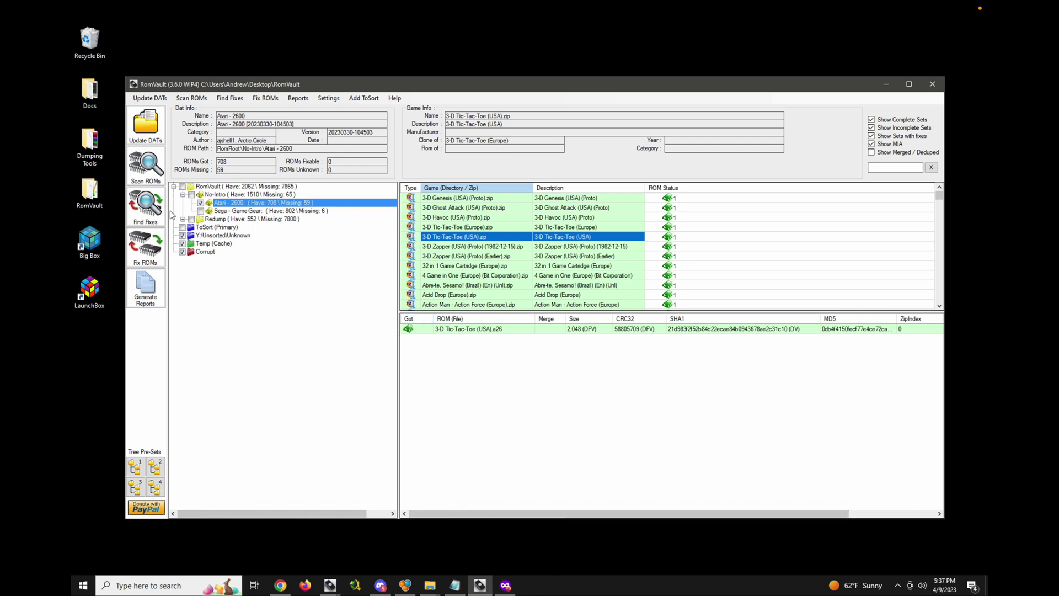
{"action": "left_click", "coordinate": [150, 214]}
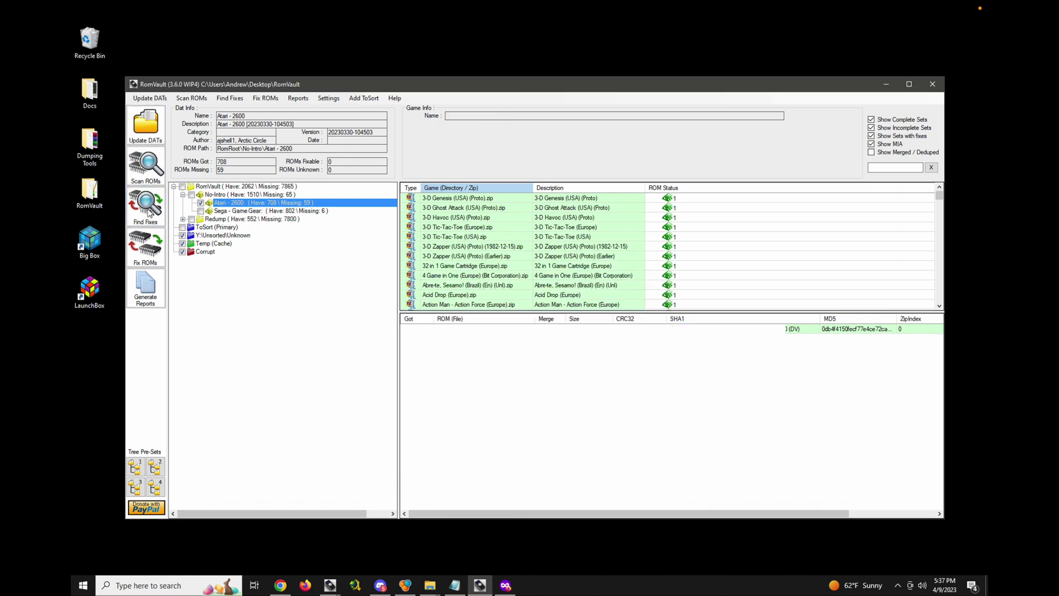
{"action": "left_click", "coordinate": [431, 247]}
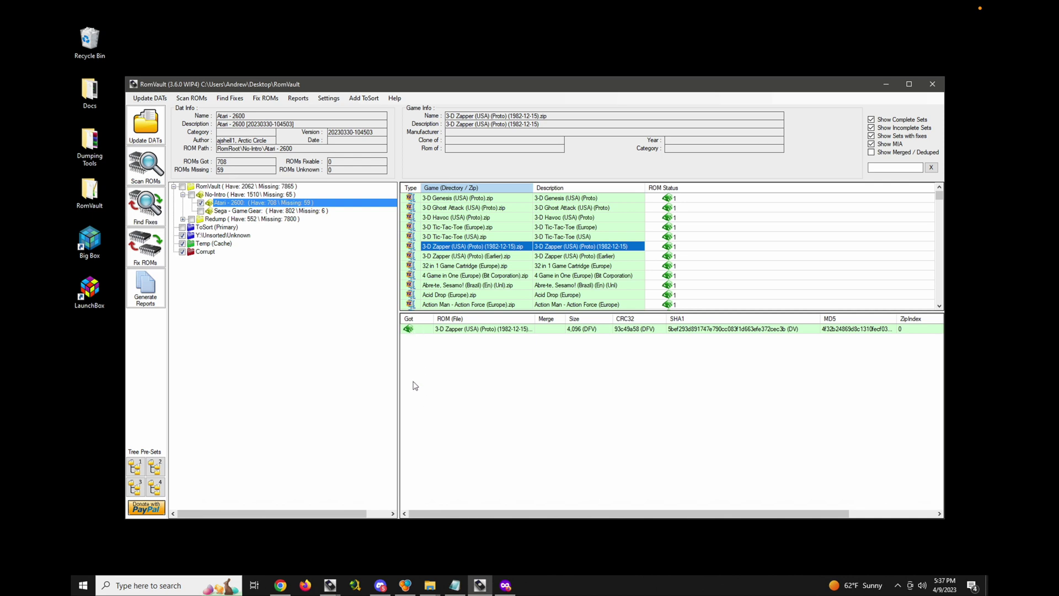
{"action": "left_click", "coordinate": [507, 584]}
Read the ROM status colour tables on the wiki's Color and Icon Key page, then minimize Firefox.
{"action": "scroll", "coordinate": [255, 346], "scroll_direction": "up", "scroll_amount": 20}
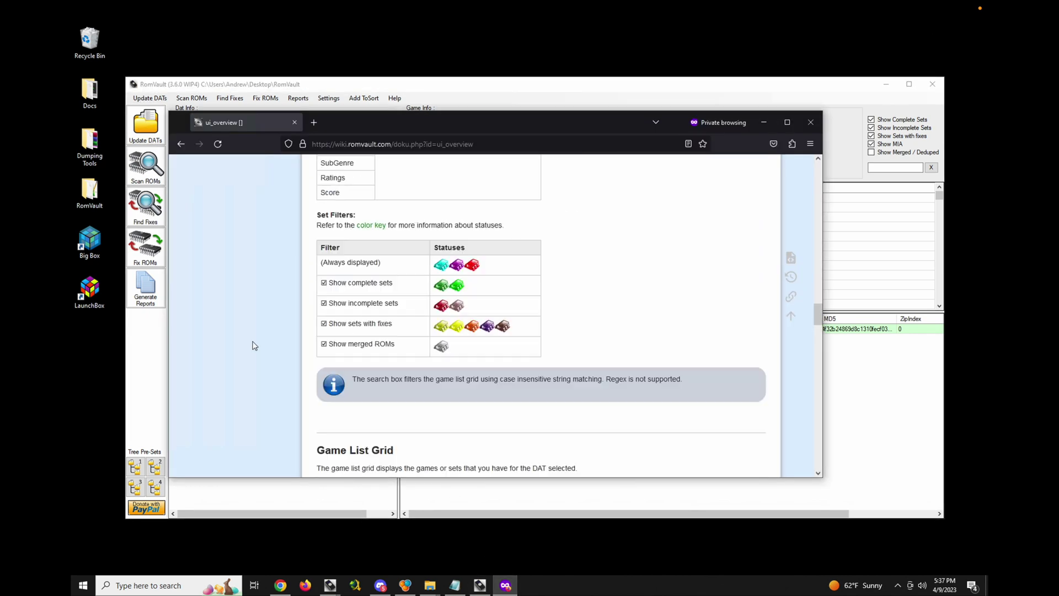
{"action": "scroll", "coordinate": [254, 346], "scroll_direction": "down", "scroll_amount": 3}
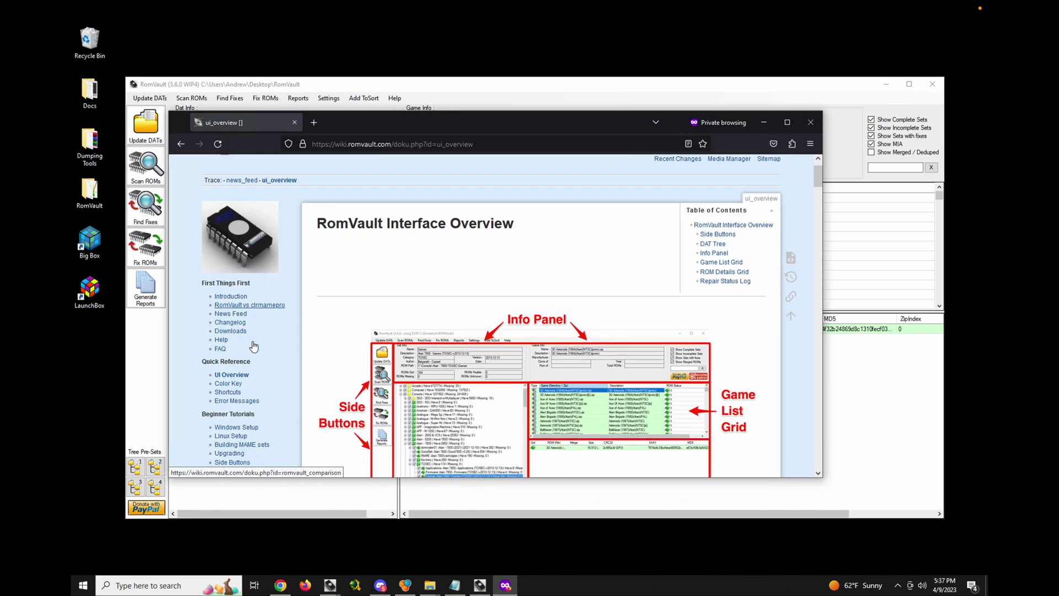
{"action": "left_click", "coordinate": [230, 327]}
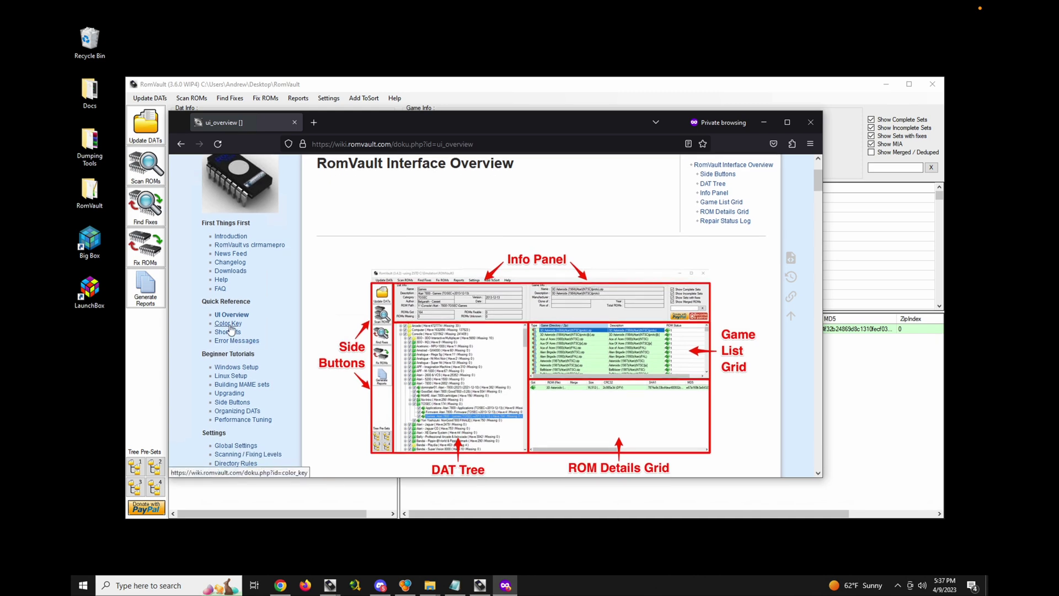
{"action": "scroll", "coordinate": [635, 334], "scroll_direction": "down", "scroll_amount": 8}
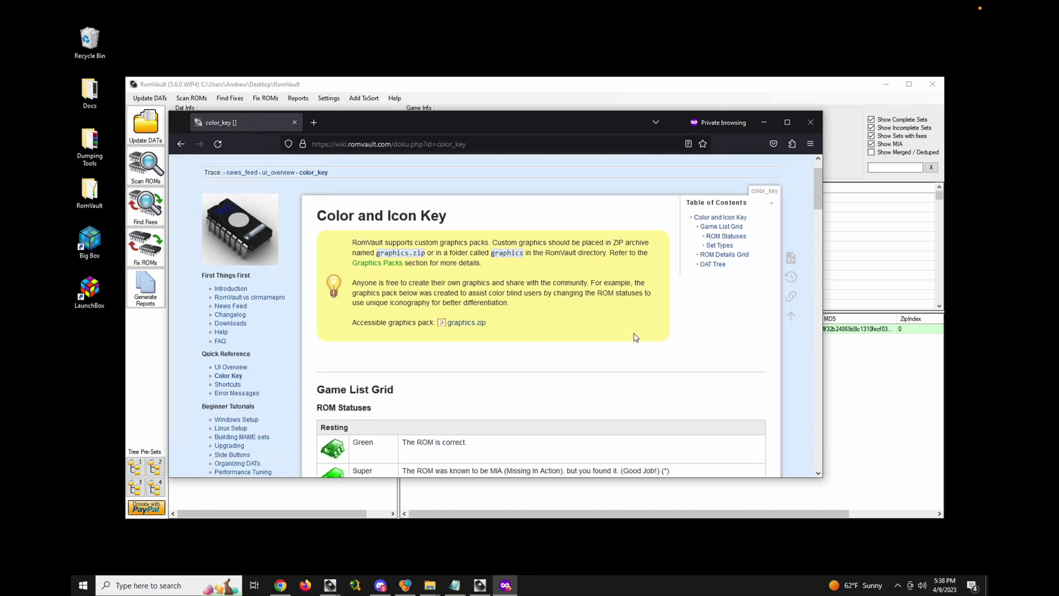
{"action": "scroll", "coordinate": [635, 337], "scroll_direction": "down", "scroll_amount": 10}
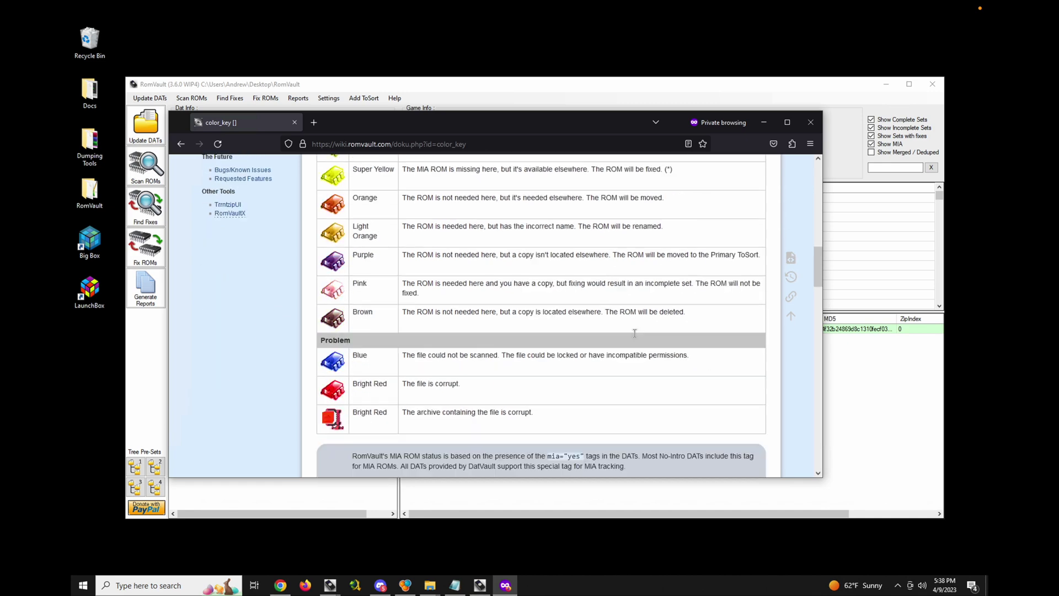
{"action": "scroll", "coordinate": [635, 338], "scroll_direction": "down", "scroll_amount": 10}
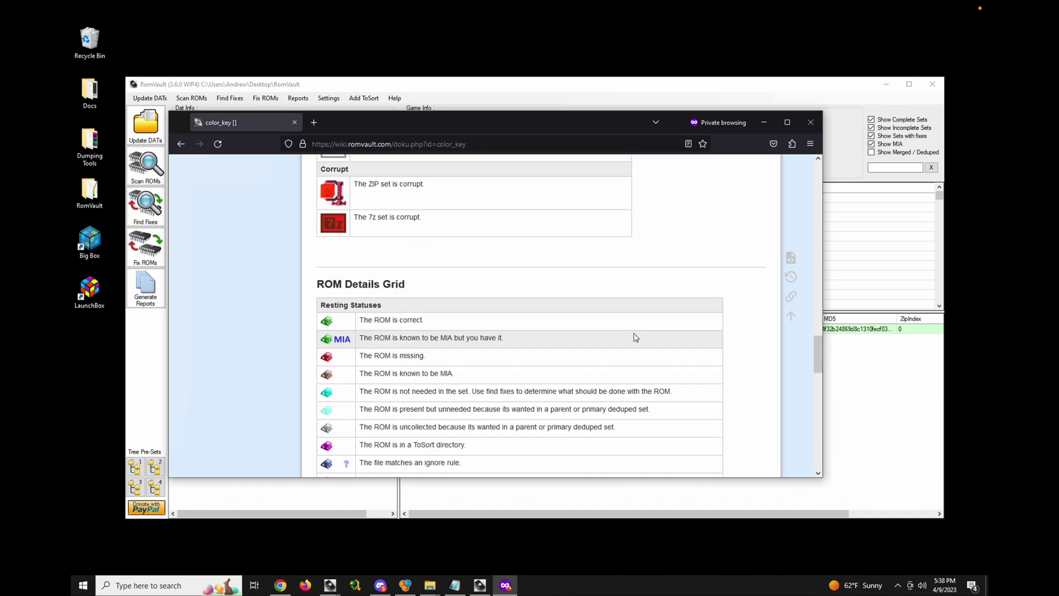
{"action": "scroll", "coordinate": [636, 337], "scroll_direction": "up", "scroll_amount": 1}
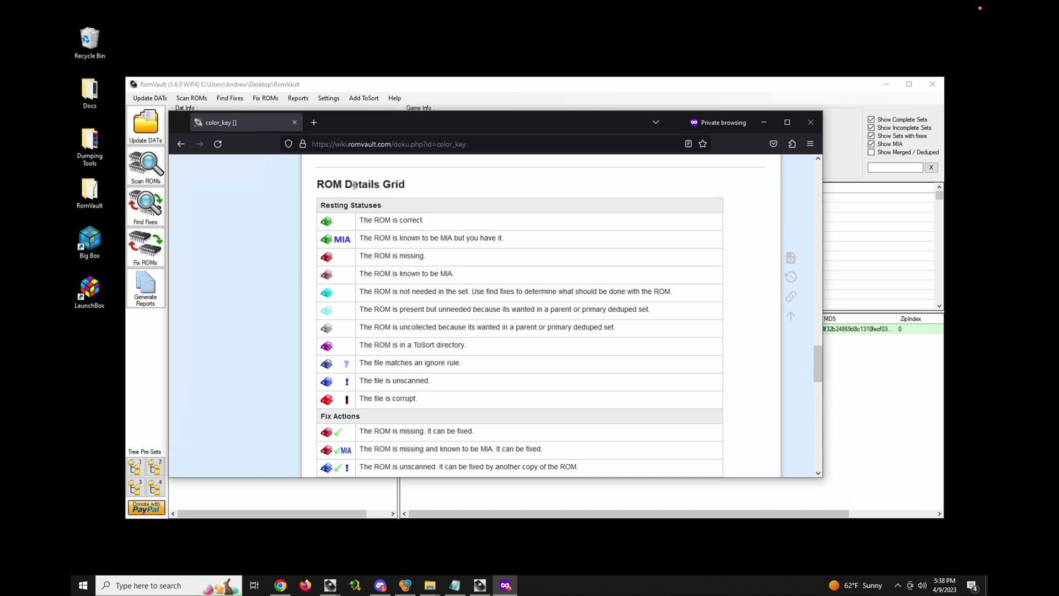
{"action": "scroll", "coordinate": [403, 220], "scroll_direction": "down", "scroll_amount": 6}
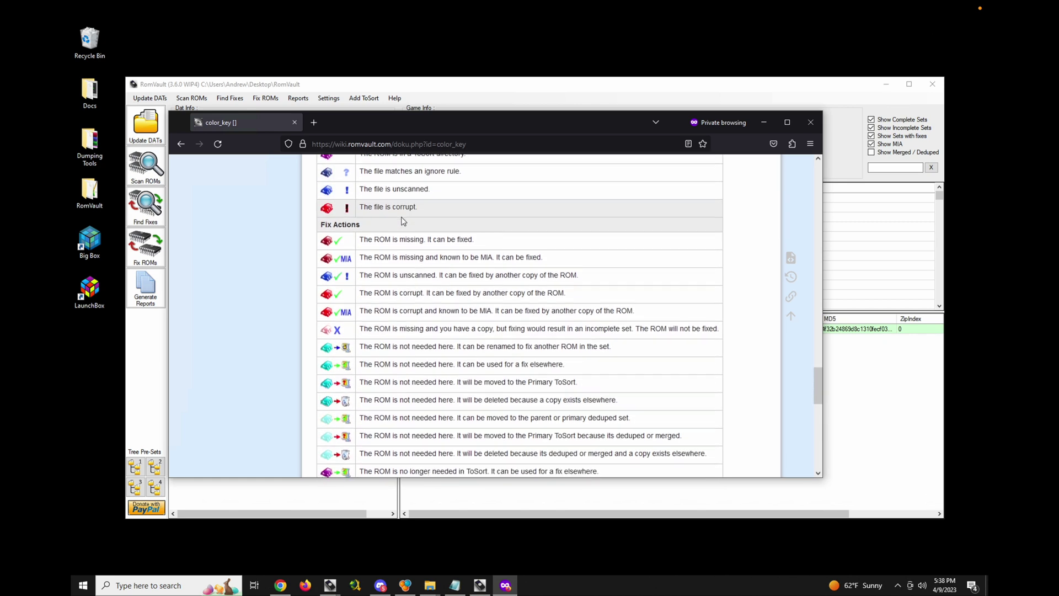
{"action": "scroll", "coordinate": [402, 219], "scroll_direction": "down", "scroll_amount": 2}
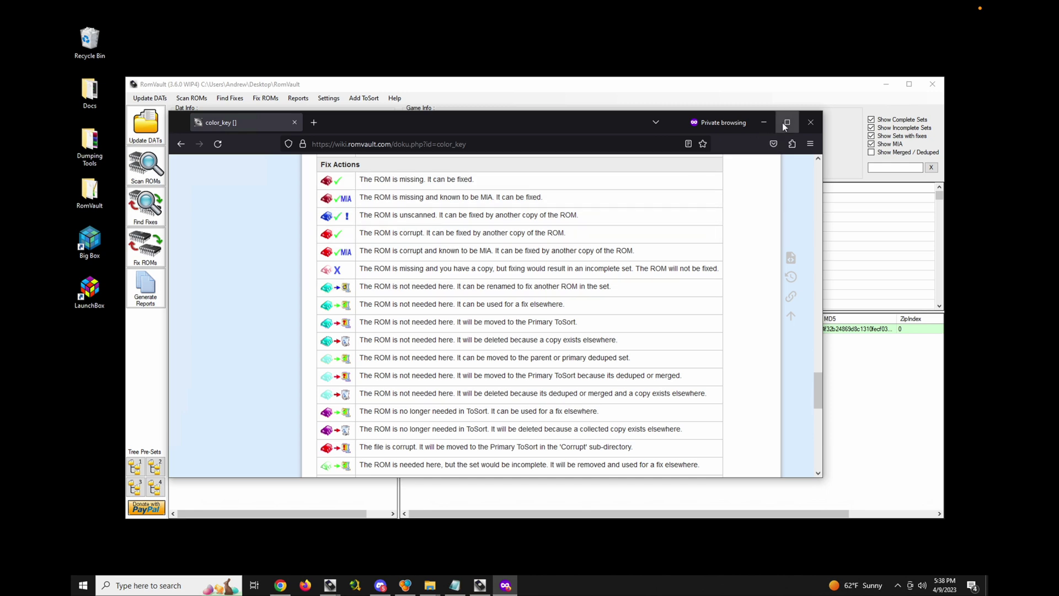
{"action": "left_click", "coordinate": [764, 124]}
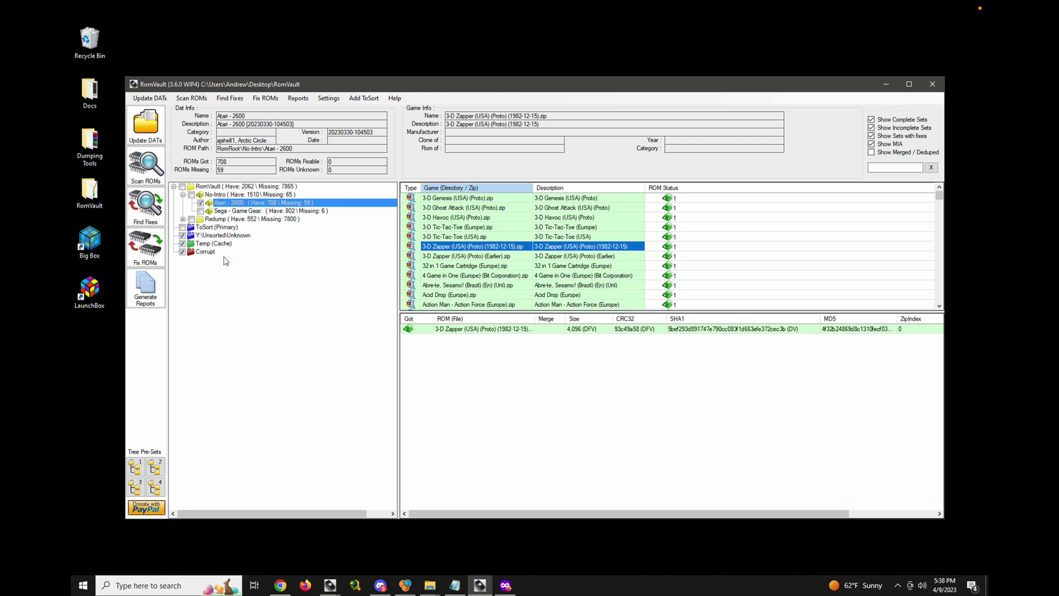
Untick the Atari - 2600 DAT in the tree, clearing the game and ROM details.
{"action": "left_click", "coordinate": [201, 203]}
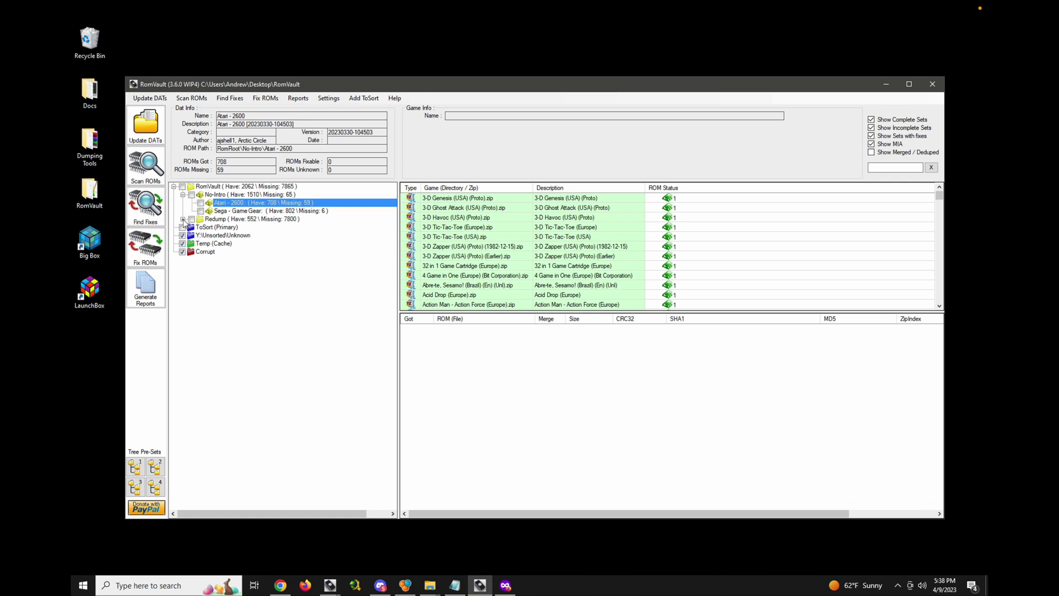
Re-expand No-Intro, expand Redump to show Sega - CD, and tick No-Intro with all its DATs.
{"action": "left_click", "coordinate": [182, 194]}
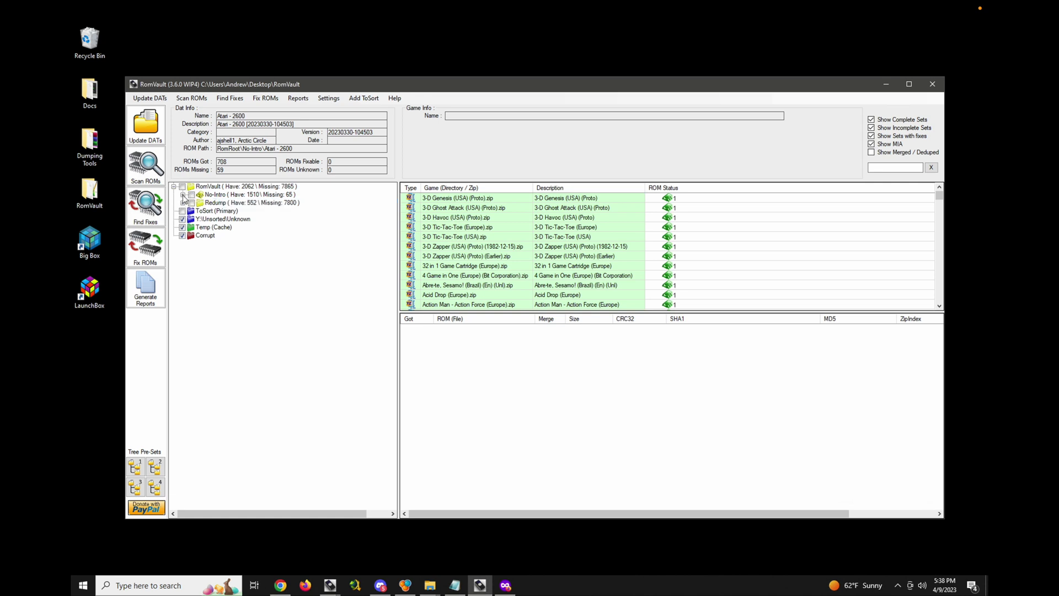
{"action": "left_click", "coordinate": [183, 194]}
{"action": "left_click", "coordinate": [182, 220]}
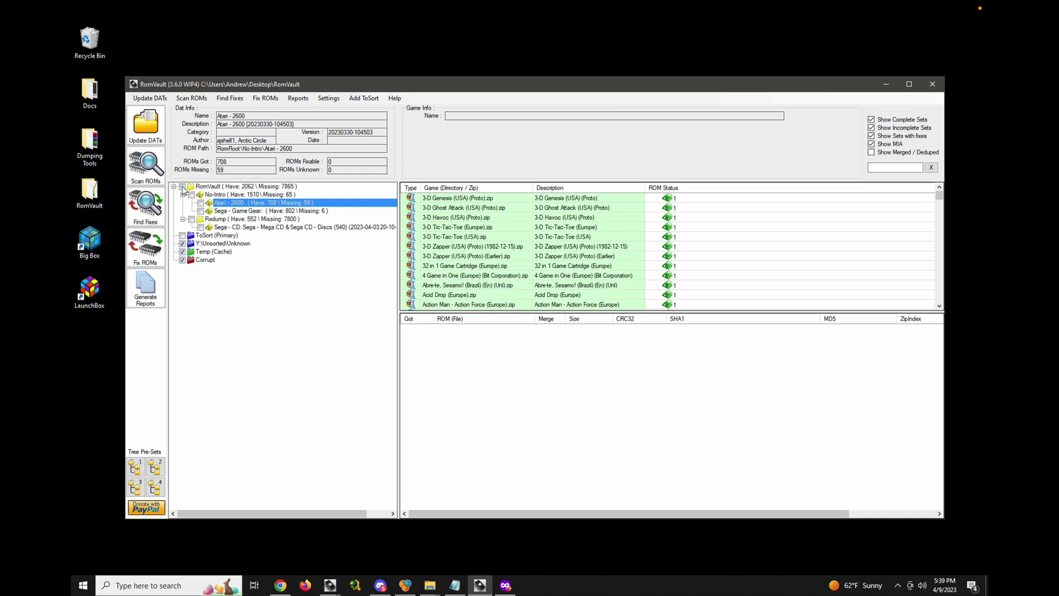
{"action": "left_click", "coordinate": [192, 195]}
Show the RomVault root summary of No-Intro and Redump, then view the ToSort (Primary) contents.
{"action": "left_click", "coordinate": [209, 187]}
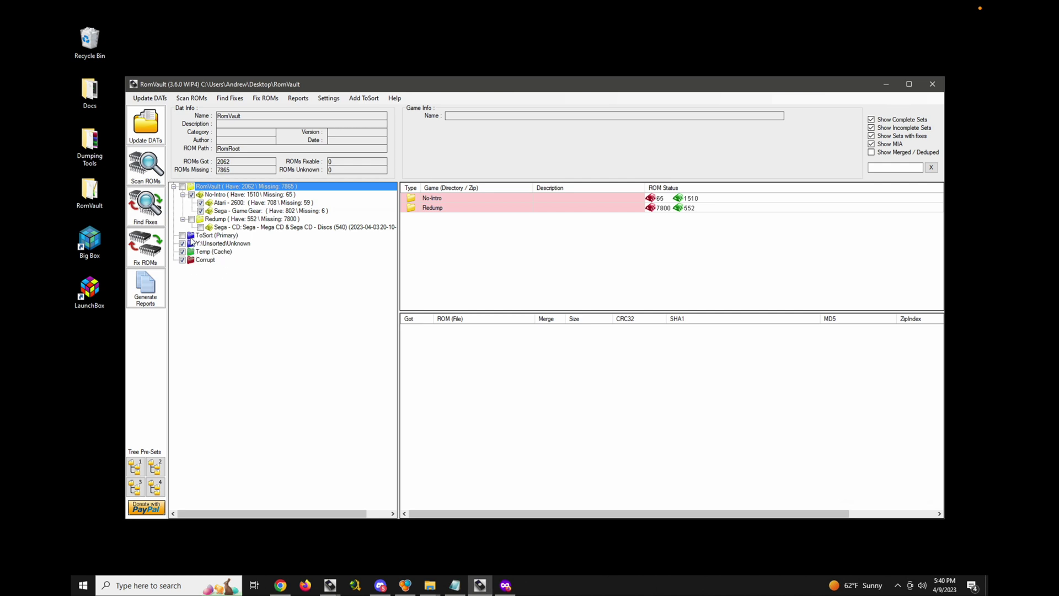
{"action": "left_click", "coordinate": [210, 237]}
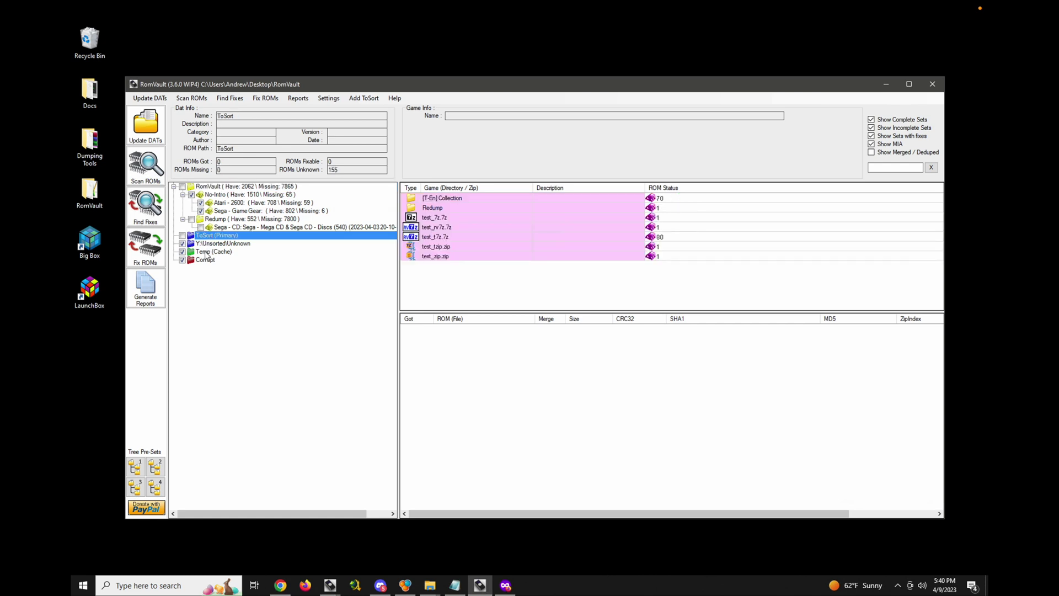
Compare the empty Temp (Cache) and Corrupt folders, then open Redump inside ToSort (Primary).
{"action": "left_click", "coordinate": [207, 253]}
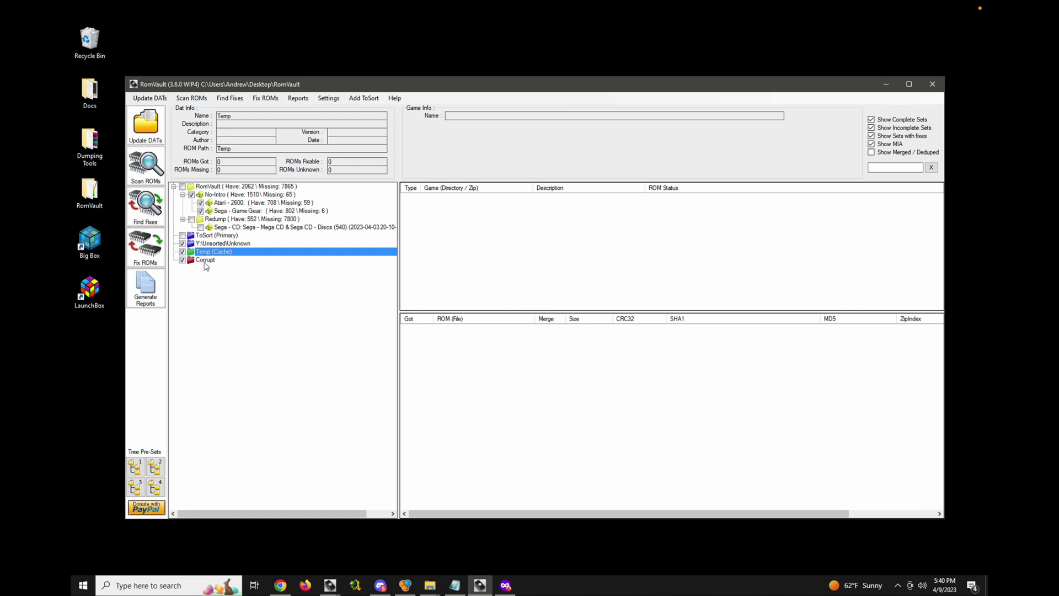
{"action": "left_click", "coordinate": [206, 264]}
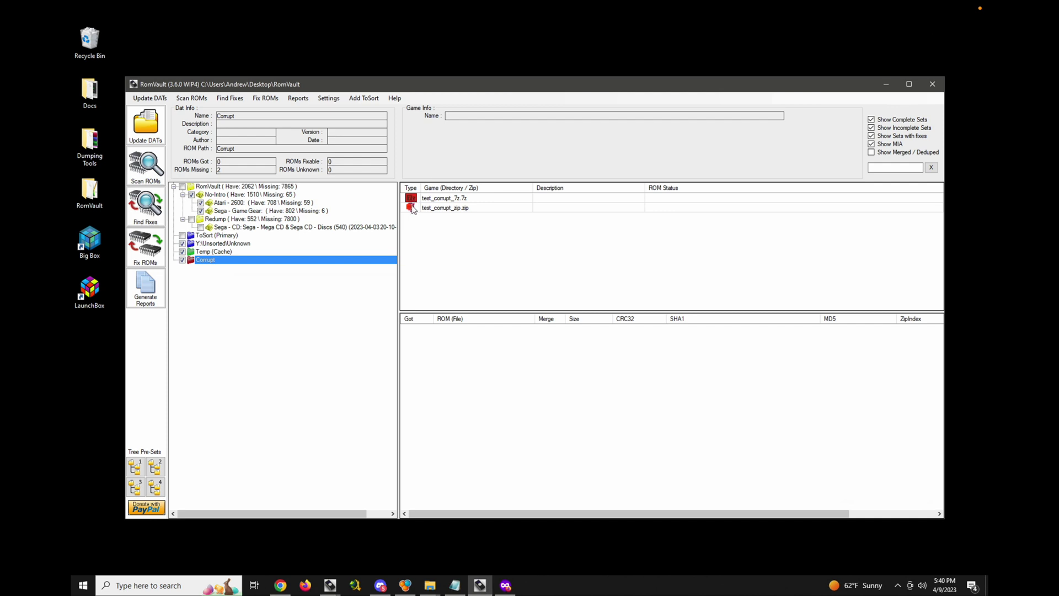
{"action": "left_click", "coordinate": [231, 253]}
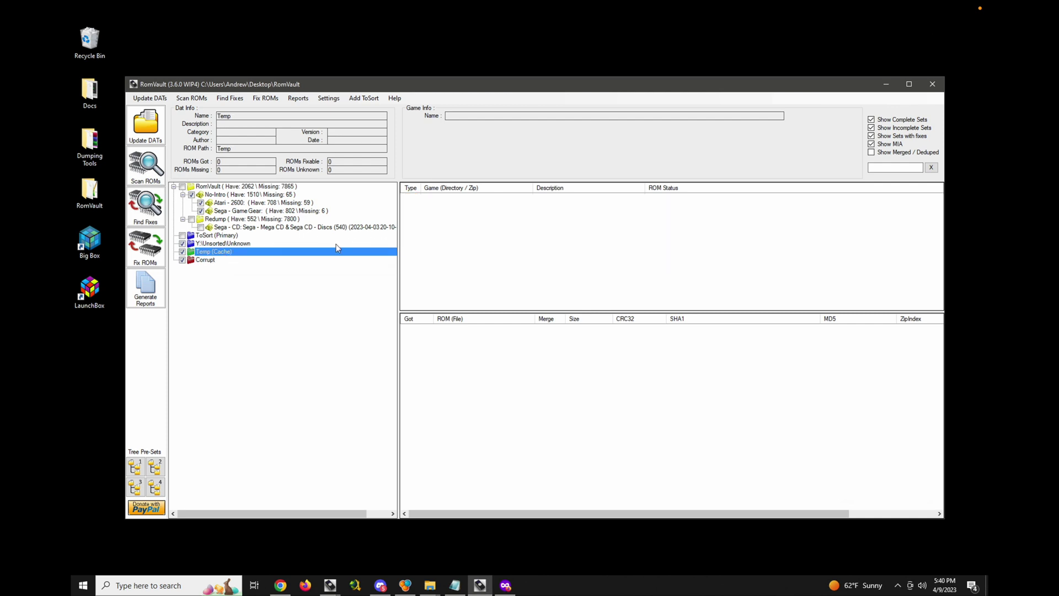
{"action": "left_click", "coordinate": [269, 260]}
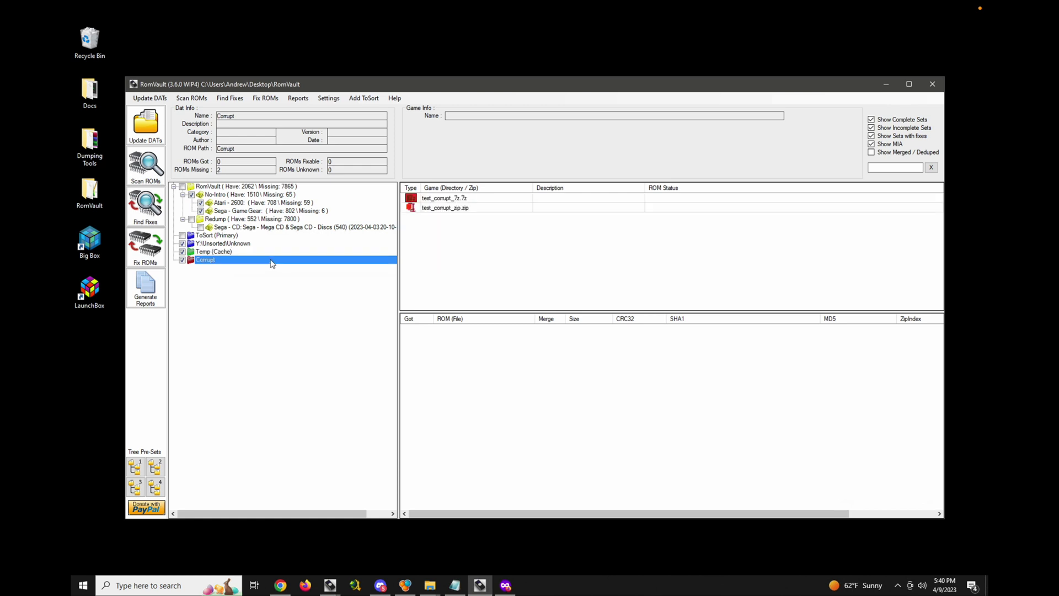
{"action": "left_click", "coordinate": [222, 236]}
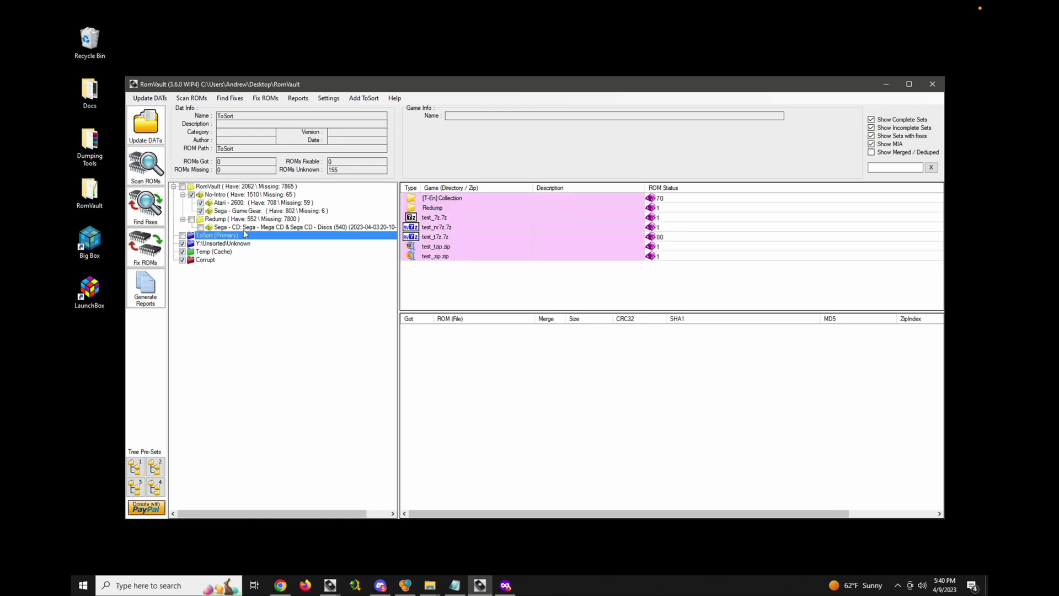
{"action": "double_click", "coordinate": [448, 208]}
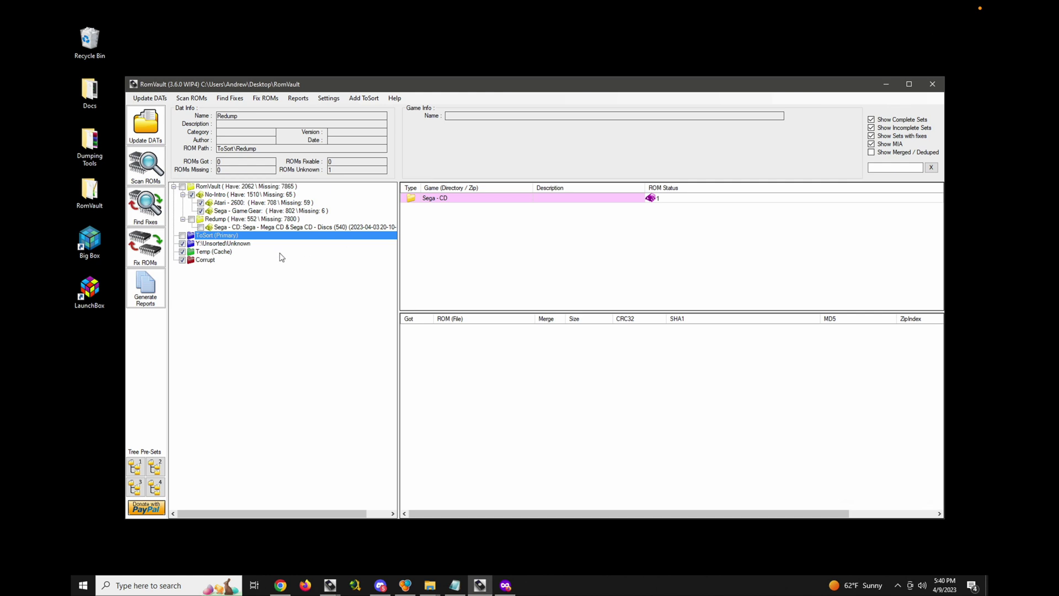
Reload ToSort (Primary) and reopen ToSort from the top-level overview list.
{"action": "left_click", "coordinate": [222, 236]}
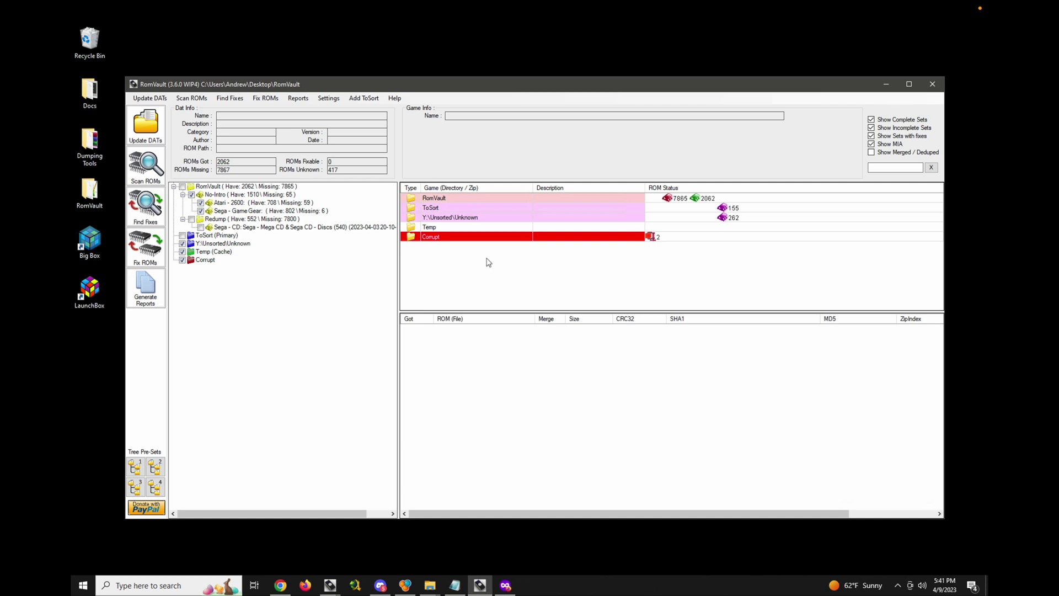
{"action": "double_click", "coordinate": [450, 209]}
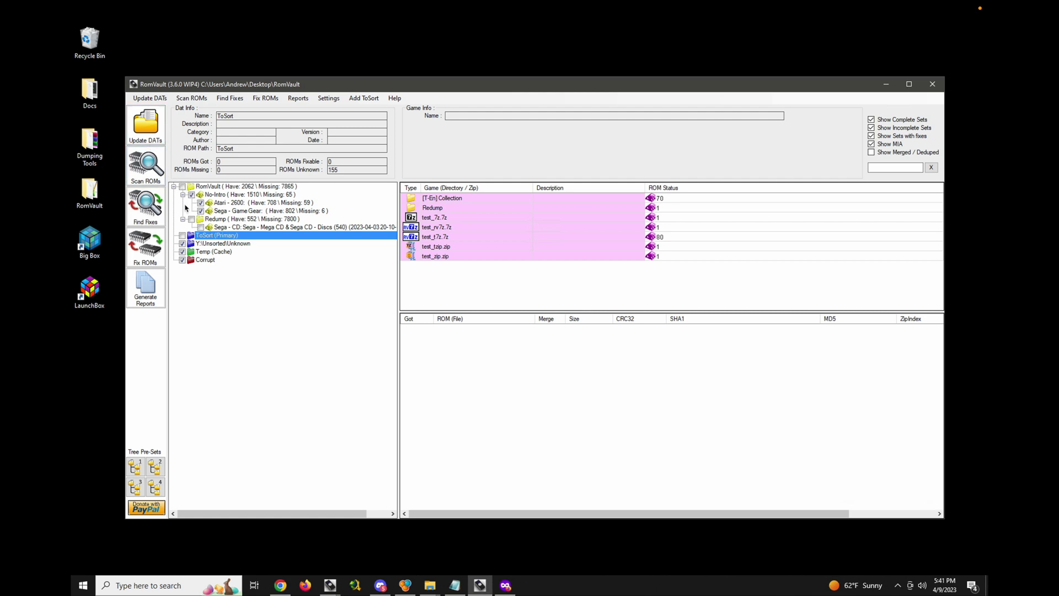
Check No-Intro, apply Tree Pre-Set 1, and collapse the No-Intro and Redump branches.
{"action": "left_click", "coordinate": [191, 196]}
{"action": "left_click", "coordinate": [135, 469]}
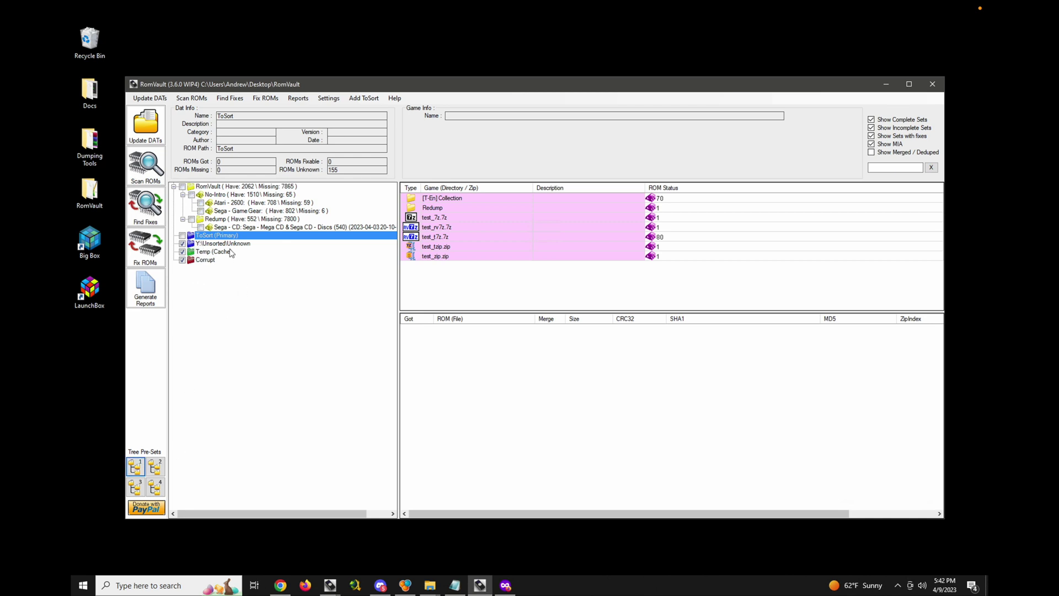
{"action": "left_click", "coordinate": [183, 194]}
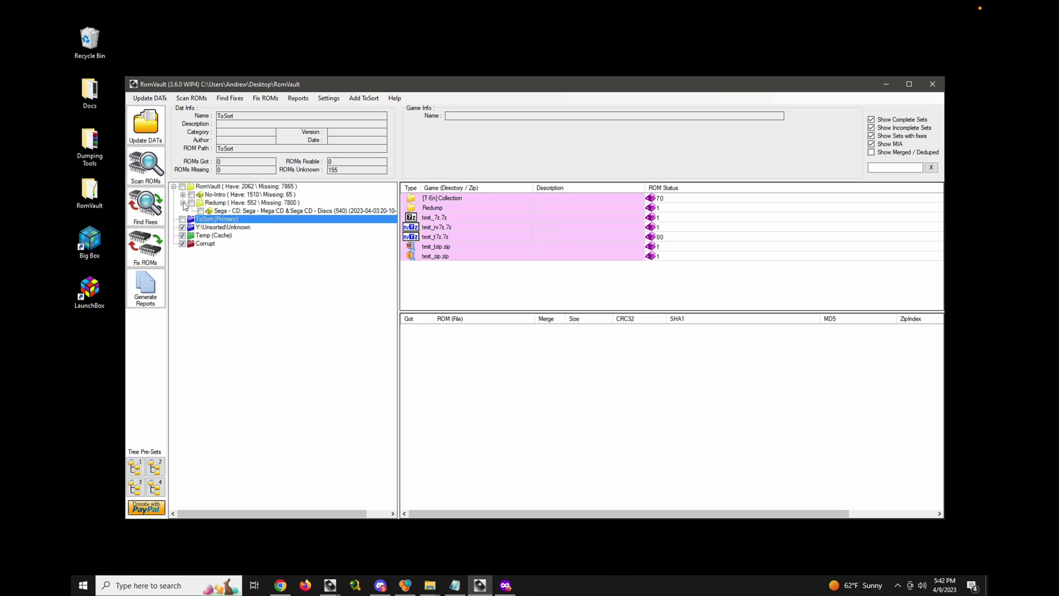
{"action": "left_click", "coordinate": [183, 203]}
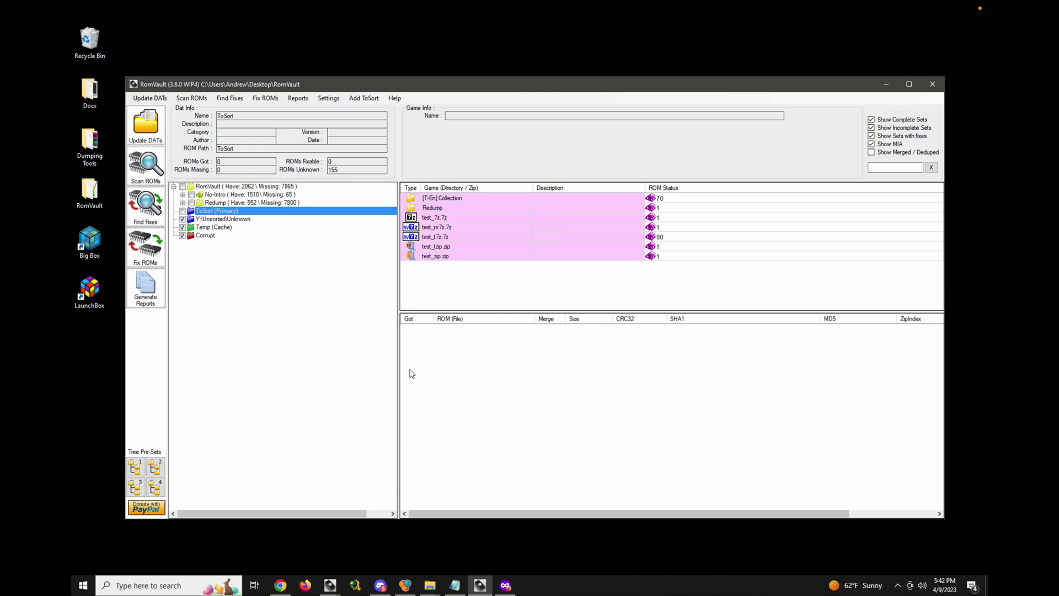
Narrow the Description column so ROM Status moves left, then step through the menu bar.
{"action": "left_click_drag", "start_coordinate": [398, 370], "coordinate": [398, 369]}
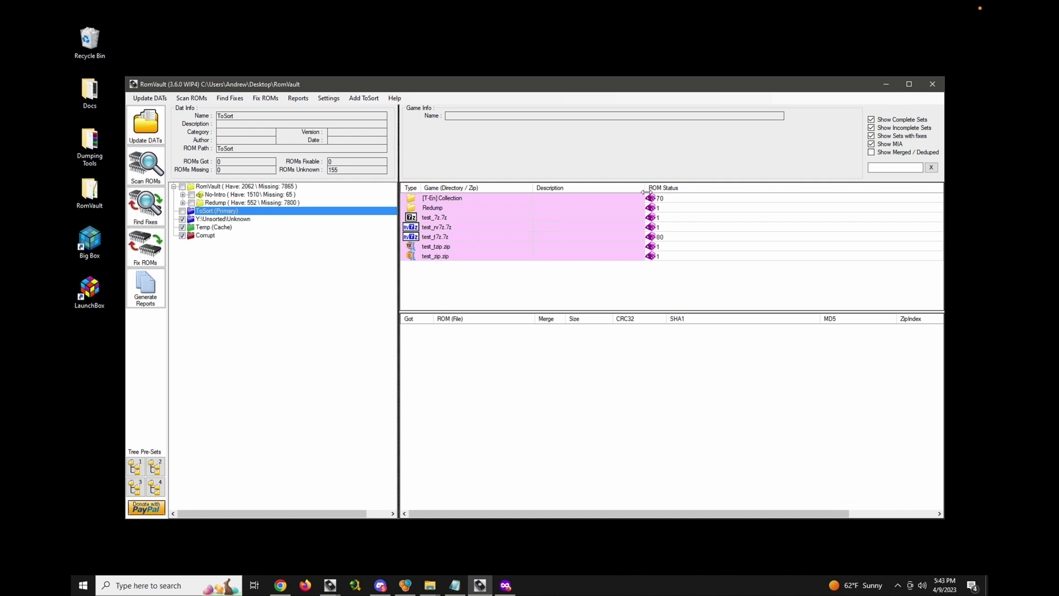
{"action": "left_click_drag", "start_coordinate": [645, 192], "coordinate": [611, 192]}
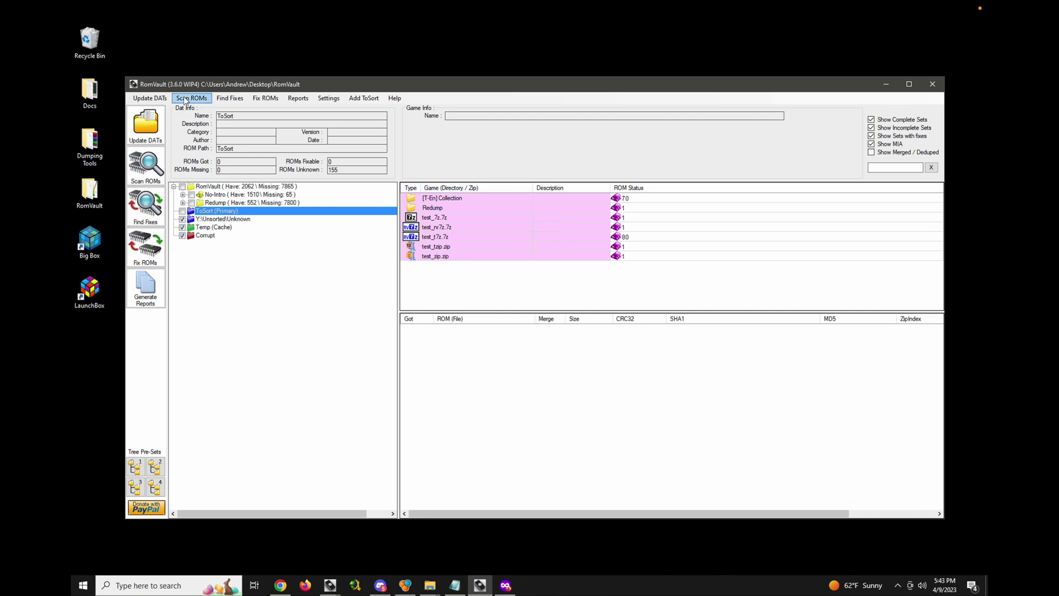
{"action": "key", "text": "alt"}
{"action": "key", "text": "Right"}
{"action": "key", "text": "Right"}
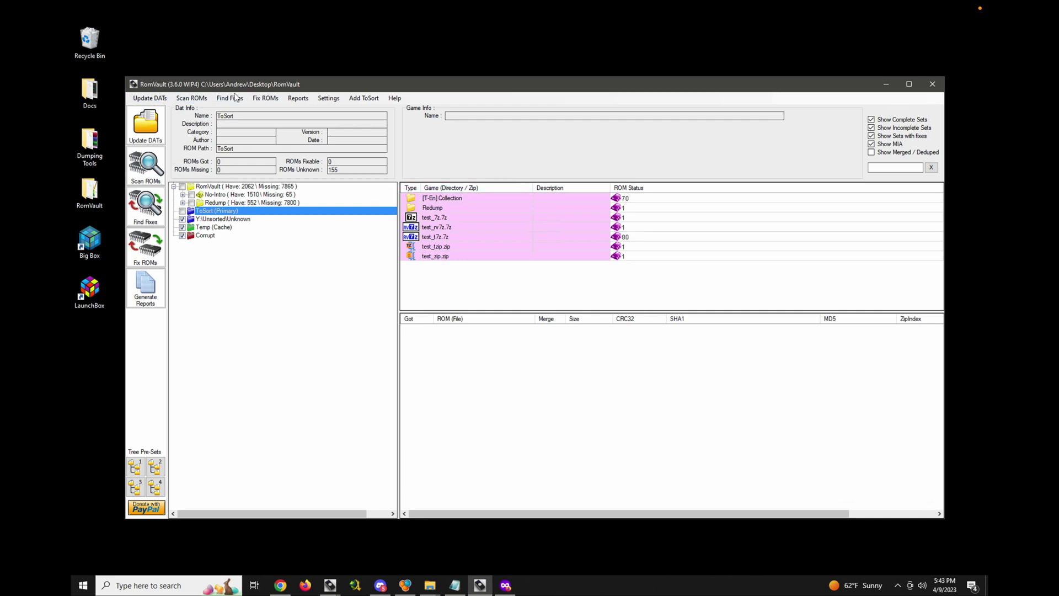
{"action": "left_click", "coordinate": [154, 100]}
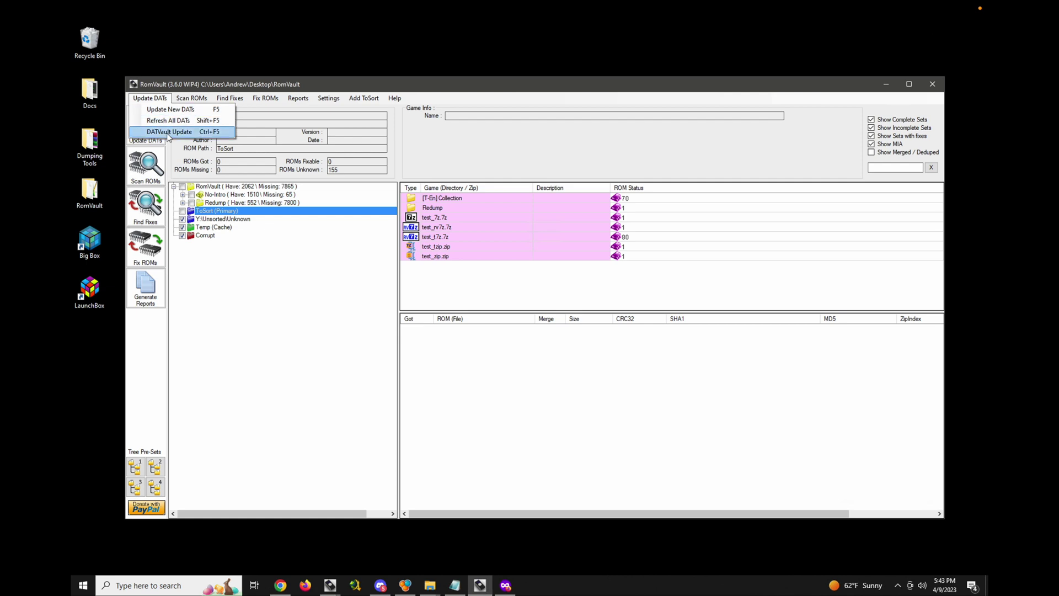
{"action": "left_click", "coordinate": [151, 100]}
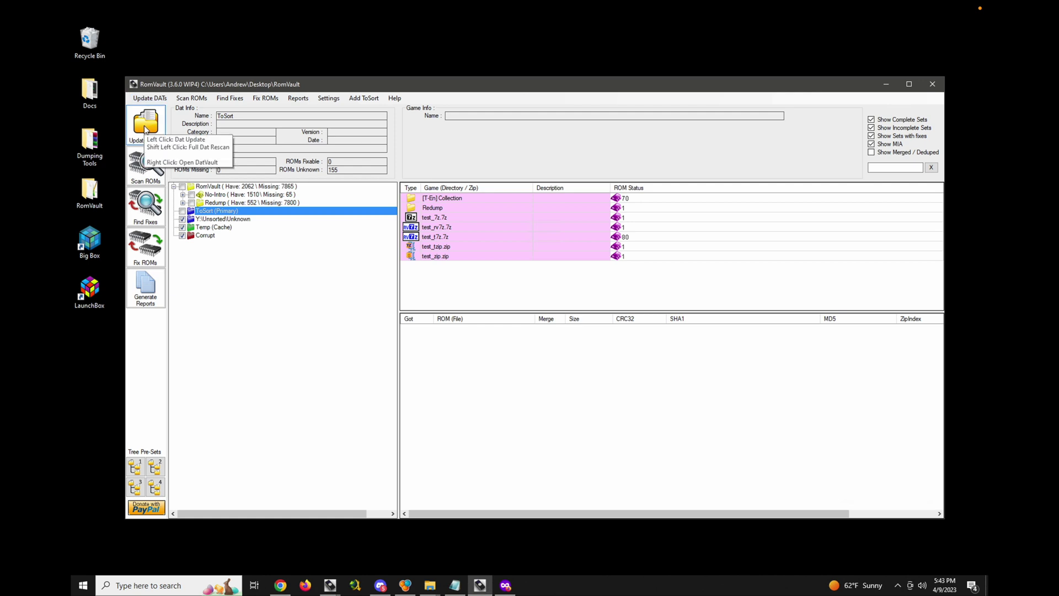
{"action": "left_click", "coordinate": [150, 99]}
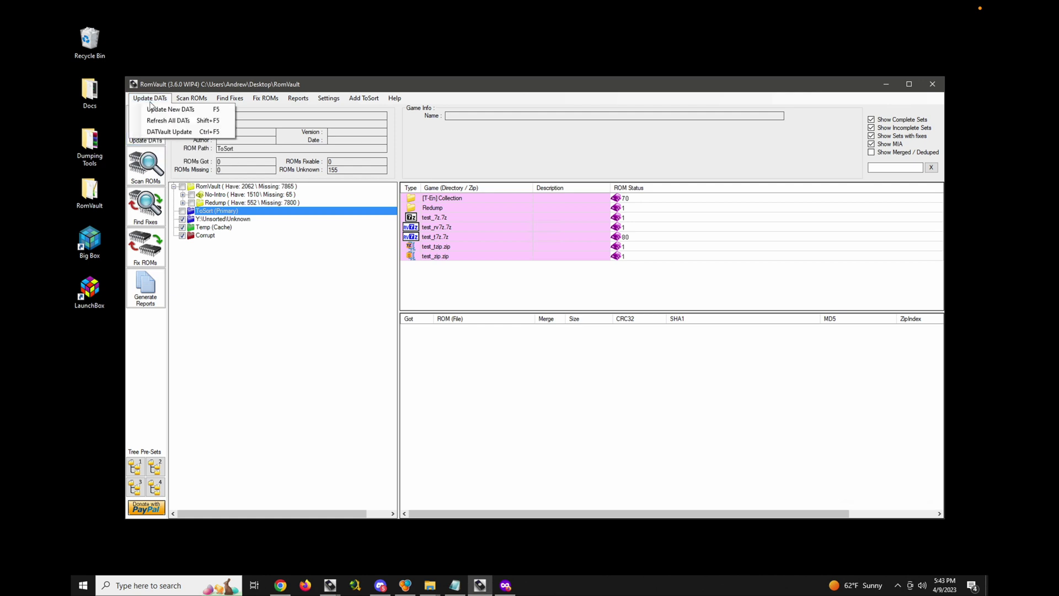
{"action": "left_click", "coordinate": [169, 133]}
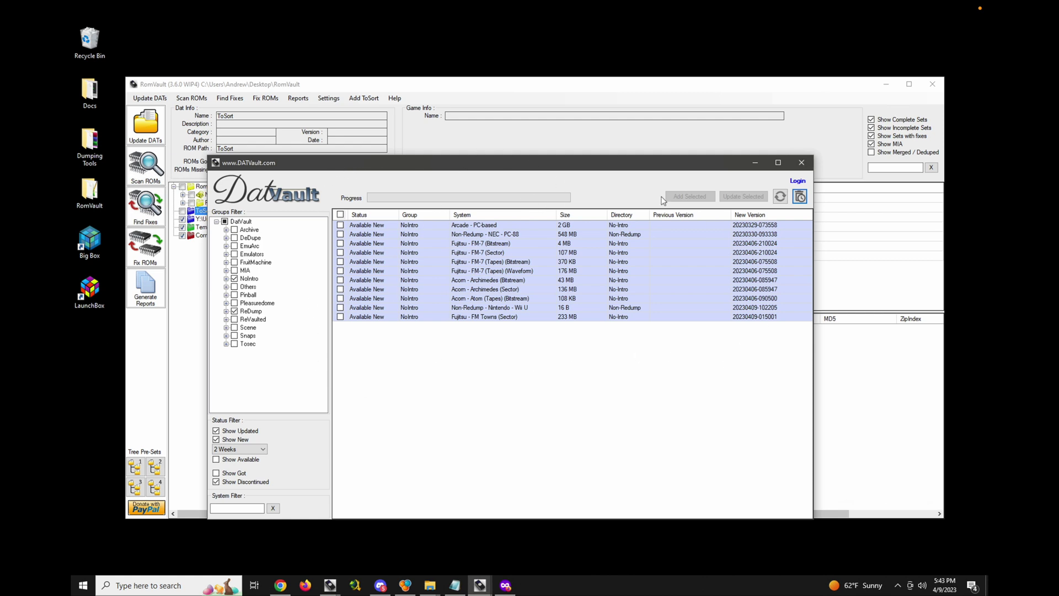
{"action": "left_click_drag", "start_coordinate": [650, 168], "coordinate": [667, 111]}
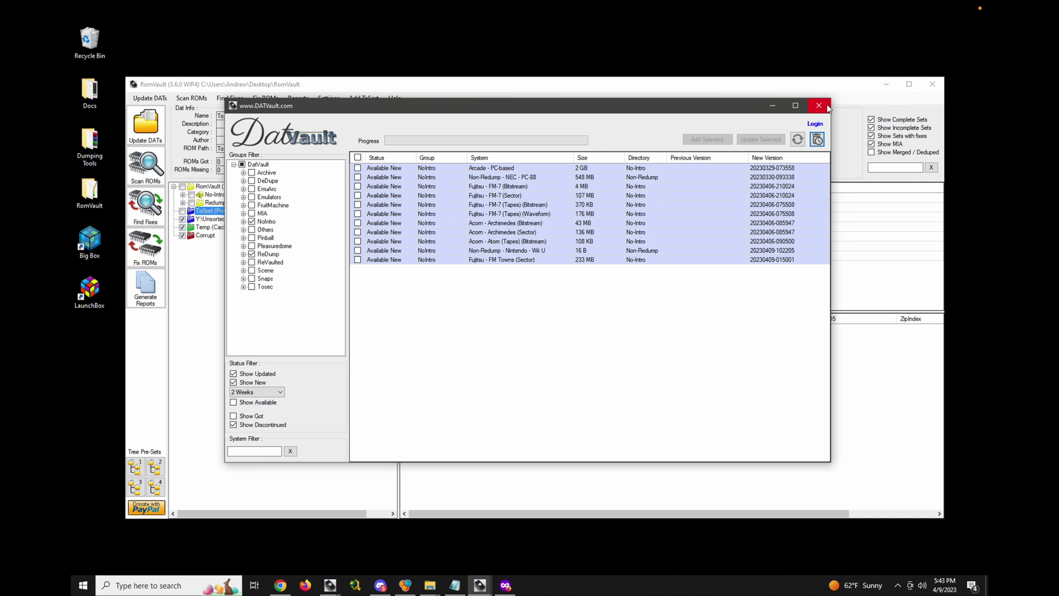
{"action": "left_click", "coordinate": [828, 109]}
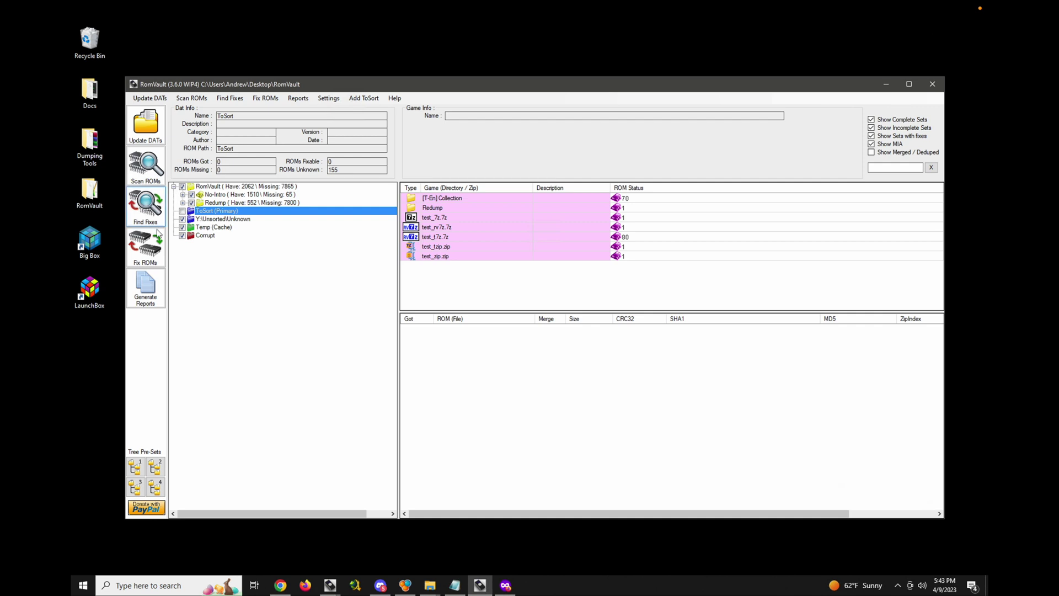
Find fixes and run Fix ROMs, moving the Fixing Files log window aside.
{"action": "left_click", "coordinate": [146, 212]}
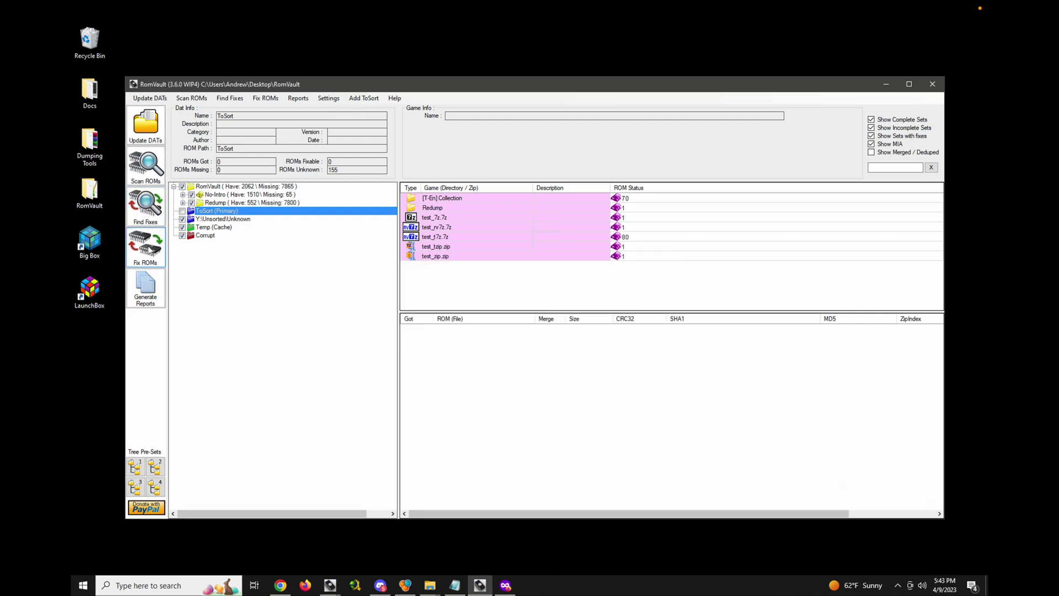
{"action": "left_click", "coordinate": [151, 250]}
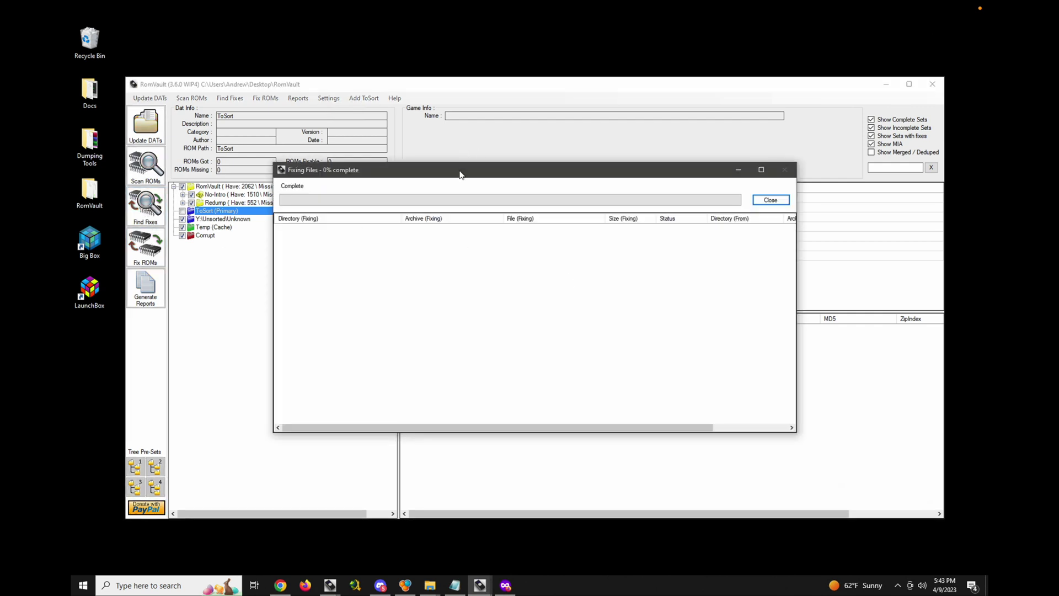
{"action": "left_click_drag", "start_coordinate": [460, 172], "coordinate": [425, 174]}
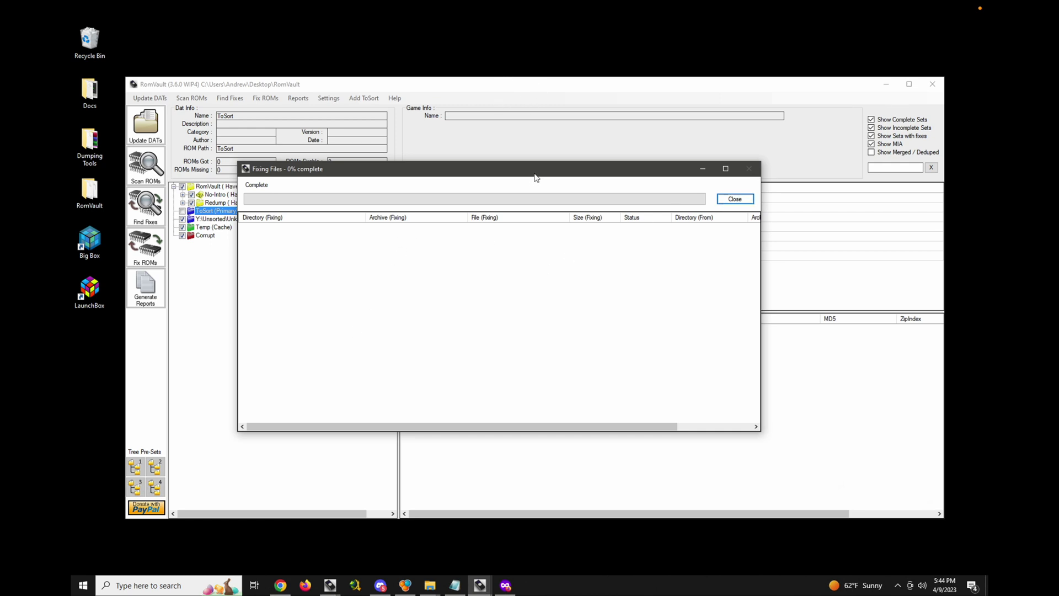
{"action": "left_click_drag", "start_coordinate": [535, 175], "coordinate": [553, 183]}
Open the Sega - Game Gear set list under No-Intro with the fixing log still visible.
{"action": "left_click", "coordinate": [485, 142]}
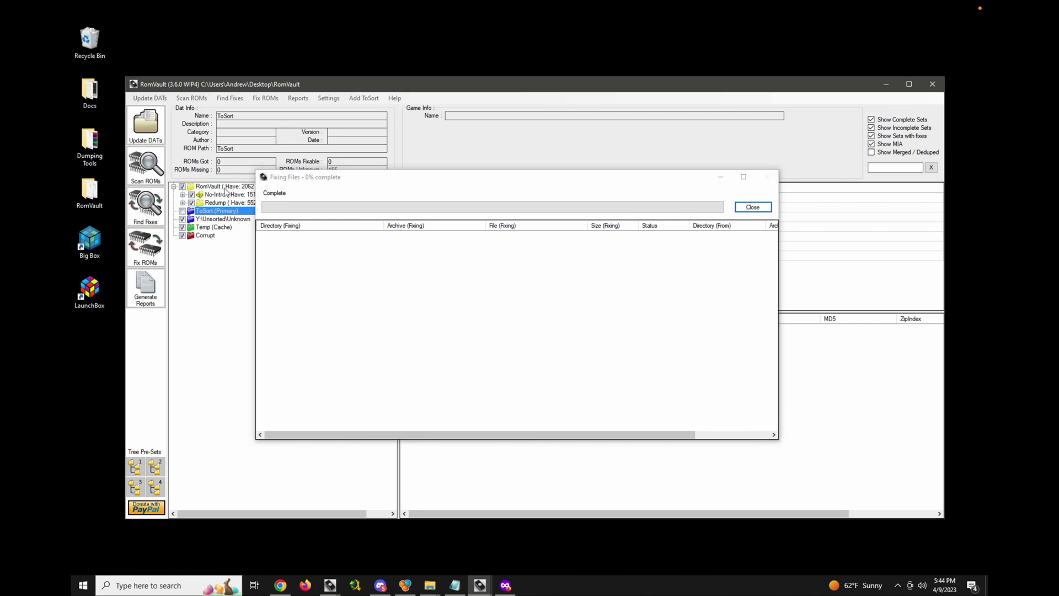
{"action": "left_click", "coordinate": [224, 196]}
{"action": "left_click_drag", "start_coordinate": [362, 175], "coordinate": [585, 264]}
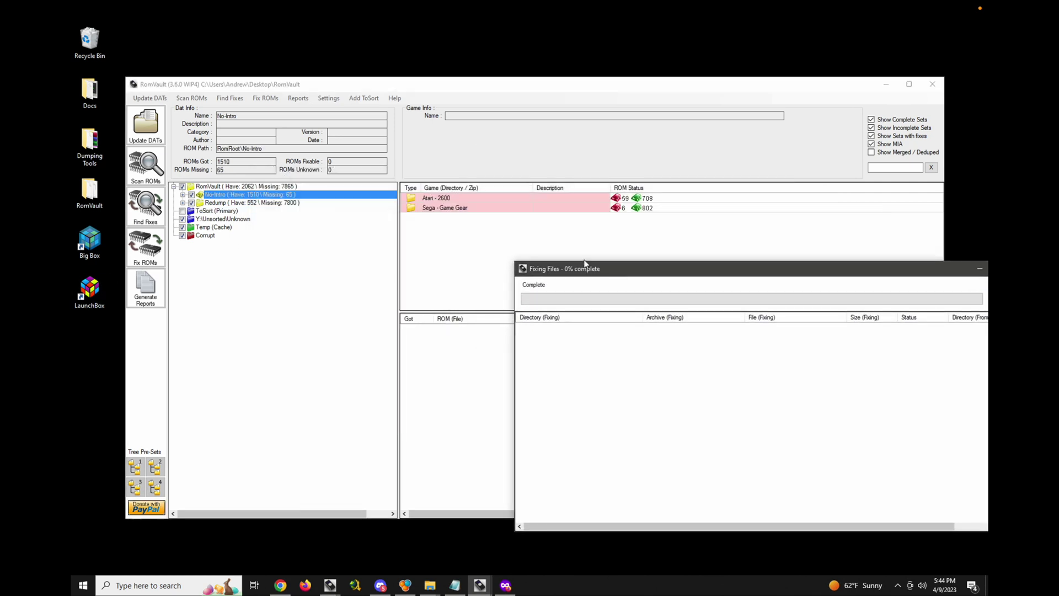
{"action": "double_click", "coordinate": [483, 206]}
{"action": "left_click", "coordinate": [446, 237]}
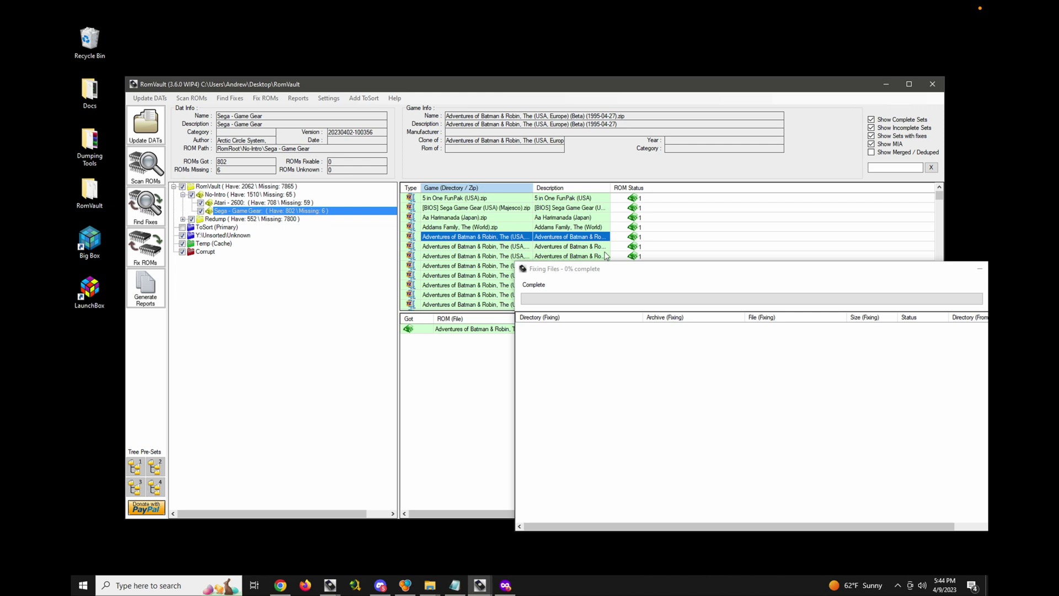
{"action": "left_click_drag", "start_coordinate": [637, 277], "coordinate": [335, 124]}
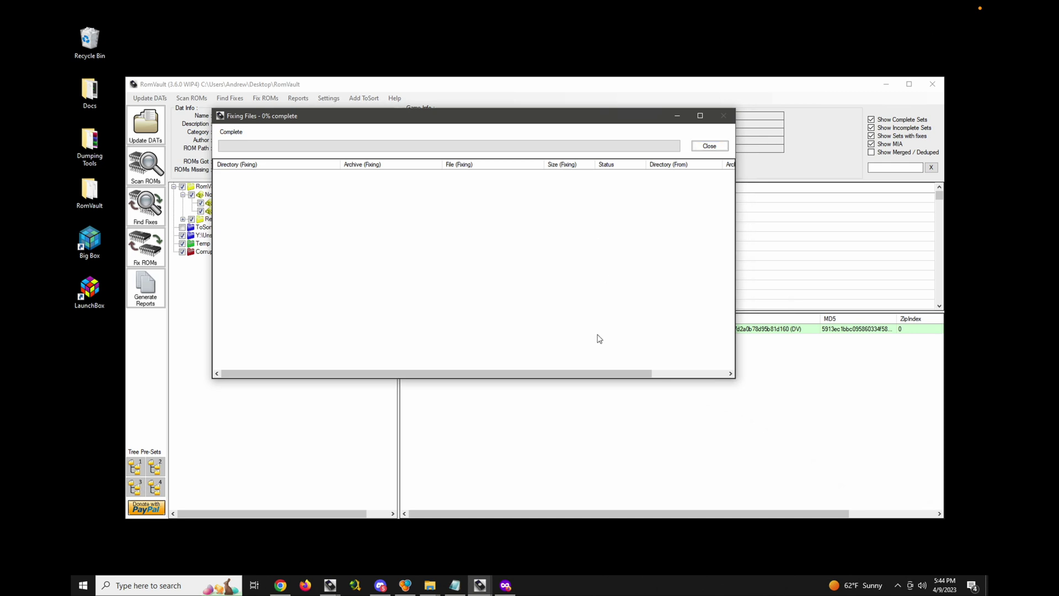
{"action": "left_click", "coordinate": [506, 586]}
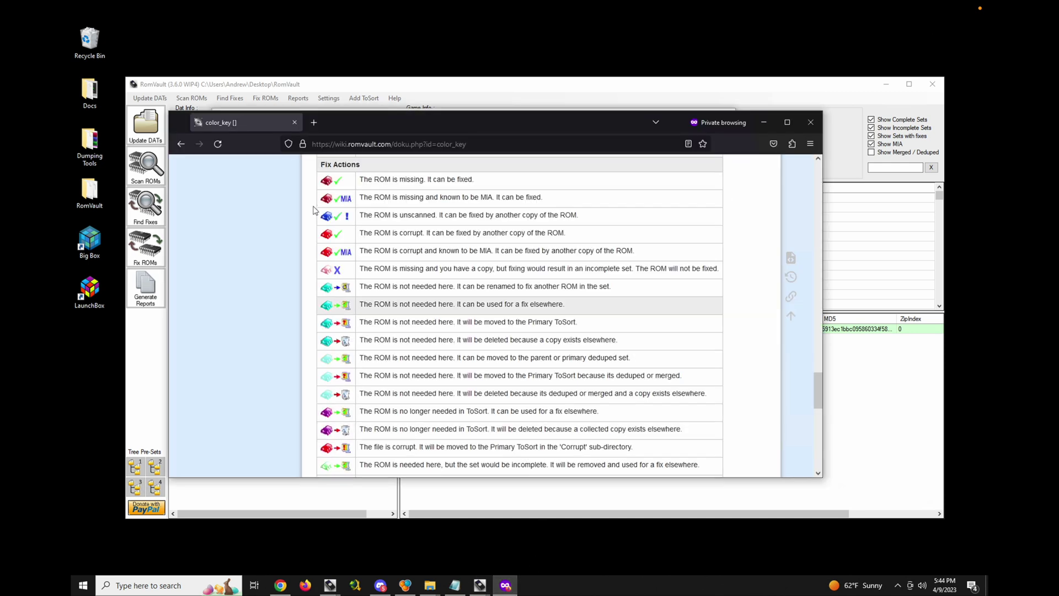
Scroll through the wiki's Color Key page and its Fix Actions table.
{"action": "scroll", "coordinate": [314, 210], "scroll_direction": "up", "scroll_amount": 10}
{"action": "scroll", "coordinate": [314, 210], "scroll_direction": "up", "scroll_amount": 3}
{"action": "scroll", "coordinate": [314, 210], "scroll_direction": "down", "scroll_amount": 15}
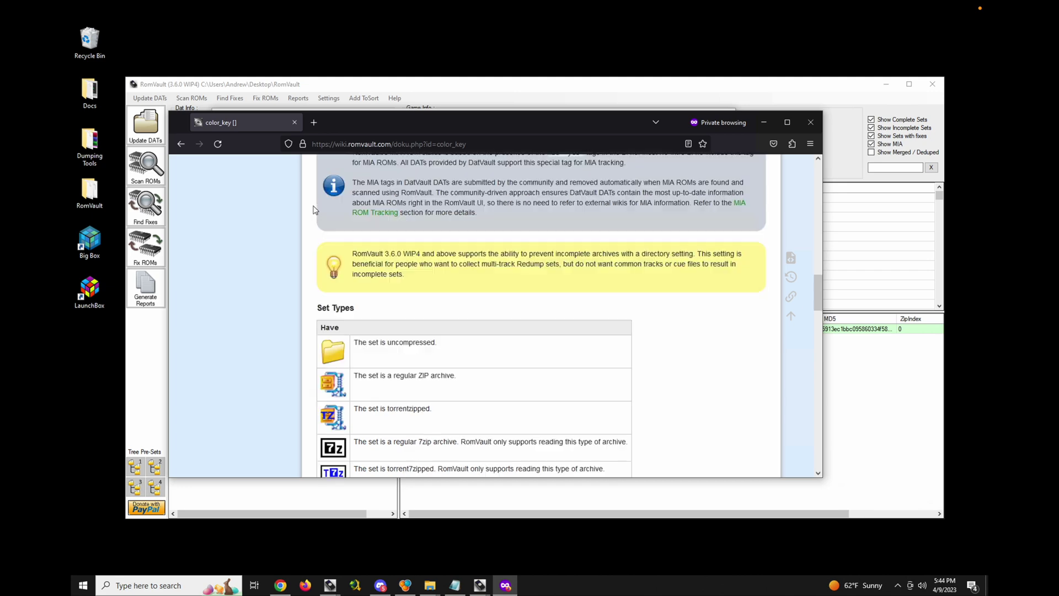
{"action": "scroll", "coordinate": [314, 210], "scroll_direction": "down", "scroll_amount": 2}
{"action": "scroll", "coordinate": [314, 209], "scroll_direction": "up", "scroll_amount": 10}
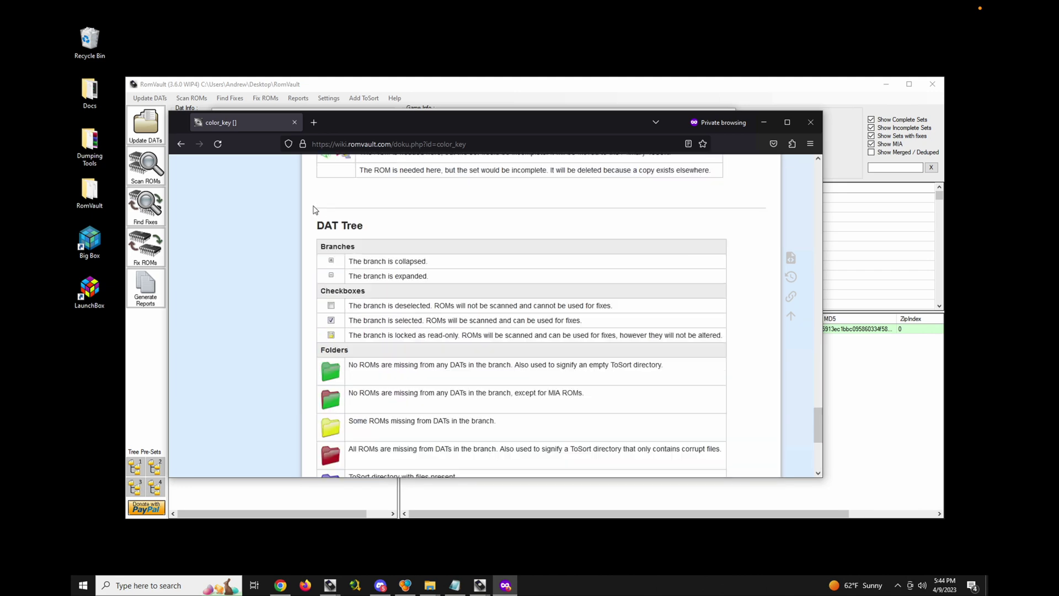
{"action": "scroll", "coordinate": [314, 209], "scroll_direction": "down", "scroll_amount": 3}
{"action": "scroll", "coordinate": [314, 209], "scroll_direction": "up", "scroll_amount": 8}
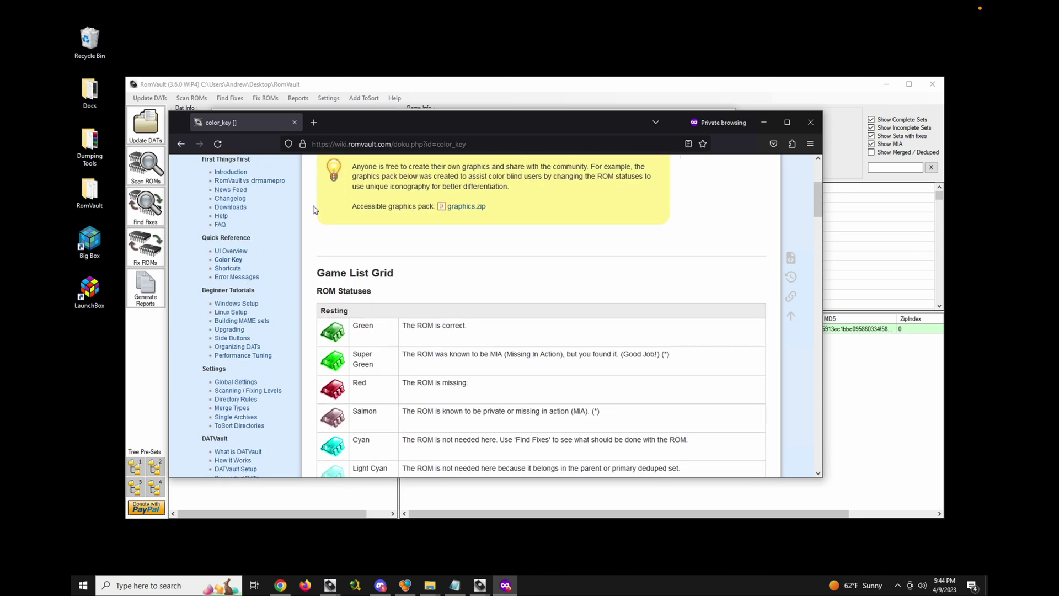
Open the UI Overview page and read down to the Repair Status Log reference table.
{"action": "left_click", "coordinate": [235, 251]}
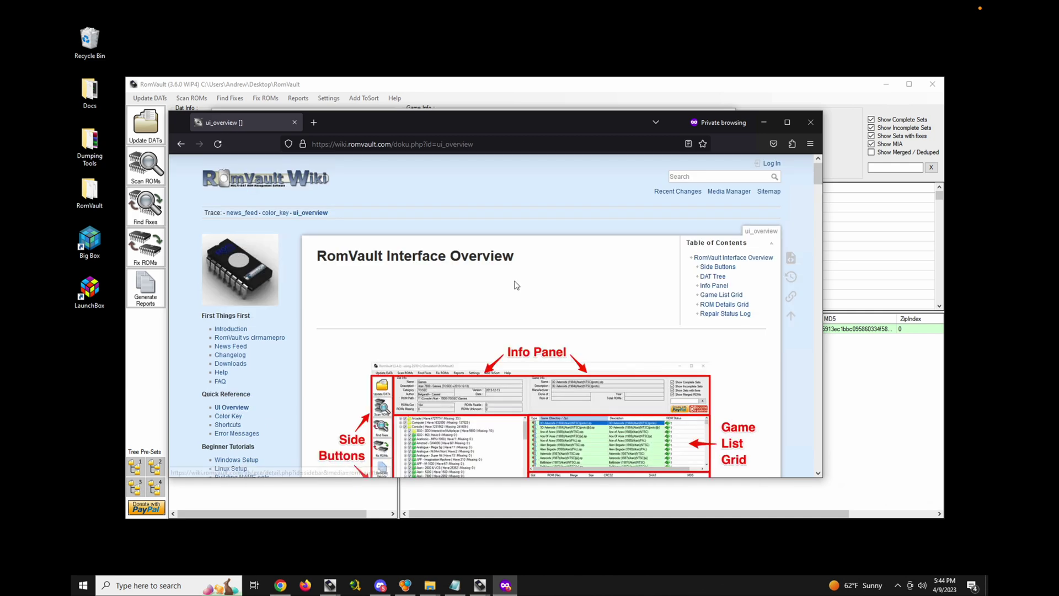
{"action": "scroll", "coordinate": [515, 284], "scroll_direction": "down", "scroll_amount": 5}
{"action": "scroll", "coordinate": [515, 284], "scroll_direction": "down", "scroll_amount": 5}
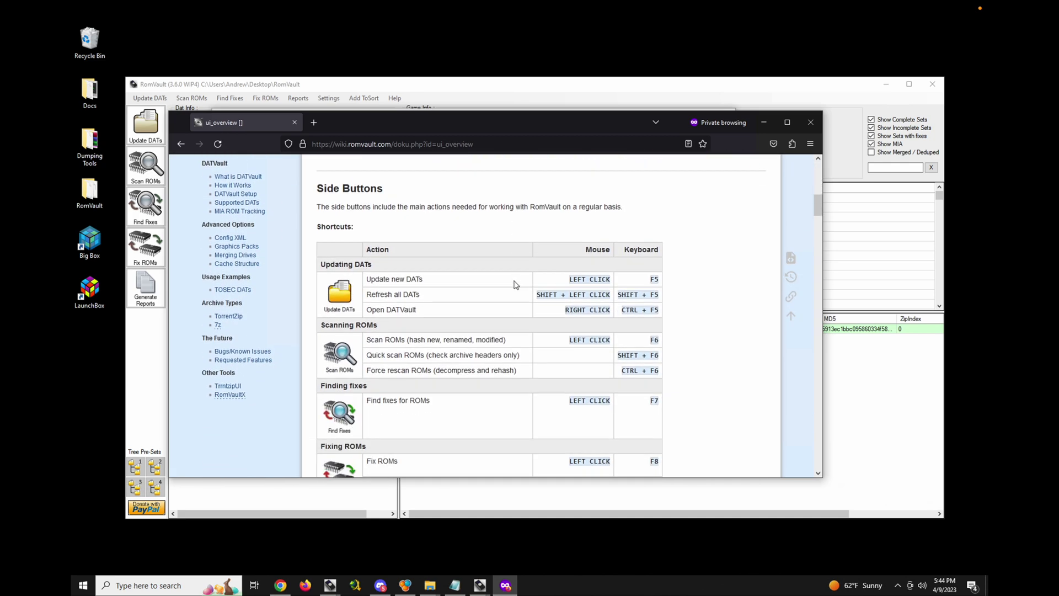
{"action": "scroll", "coordinate": [516, 285], "scroll_direction": "down", "scroll_amount": 3}
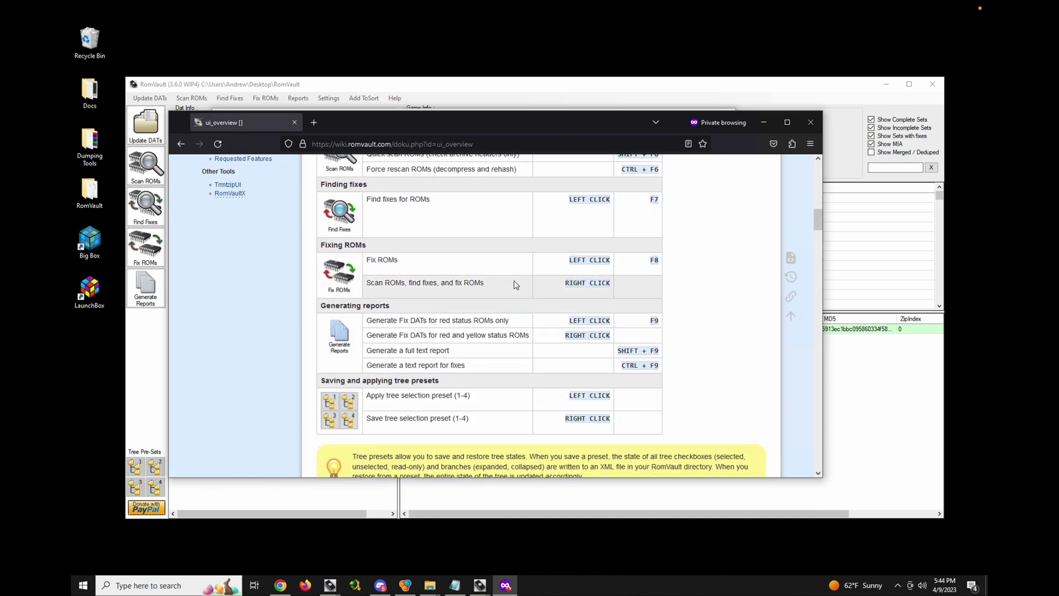
{"action": "scroll", "coordinate": [516, 285], "scroll_direction": "down", "scroll_amount": 7}
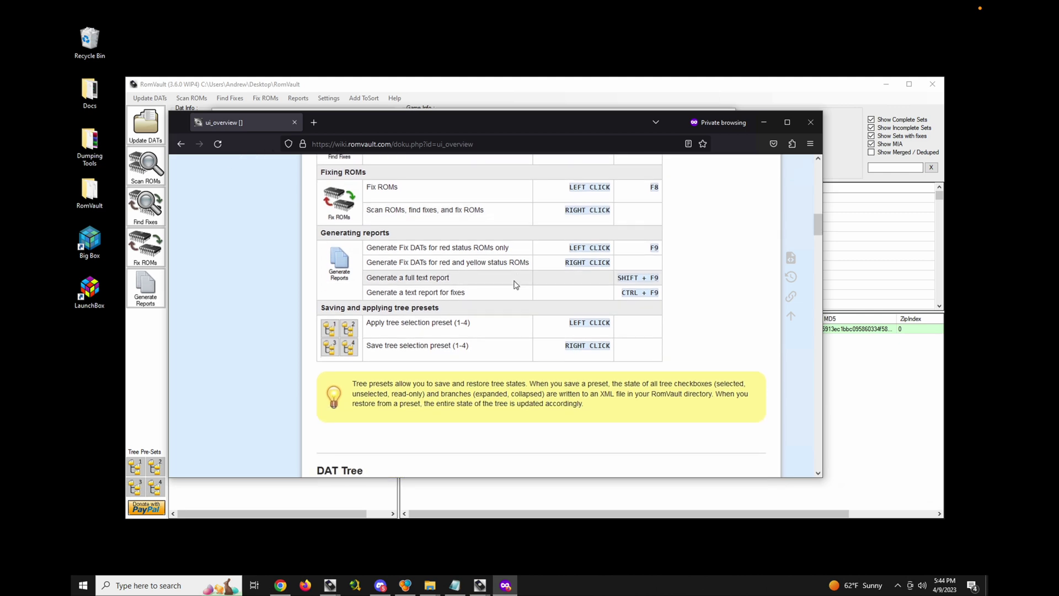
{"action": "scroll", "coordinate": [516, 284], "scroll_direction": "down", "scroll_amount": 10}
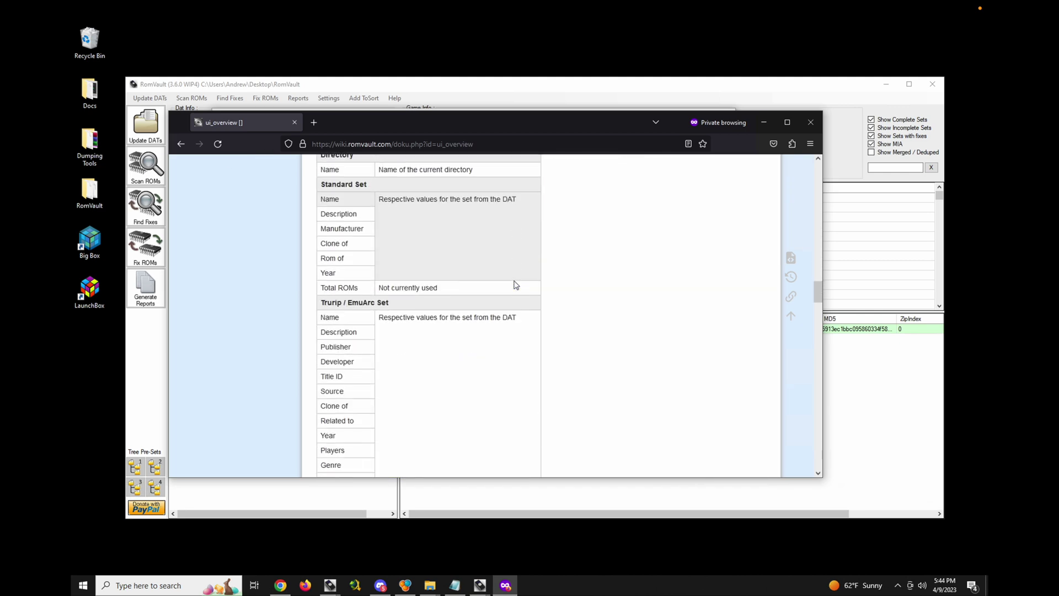
{"action": "scroll", "coordinate": [516, 285], "scroll_direction": "down", "scroll_amount": 10}
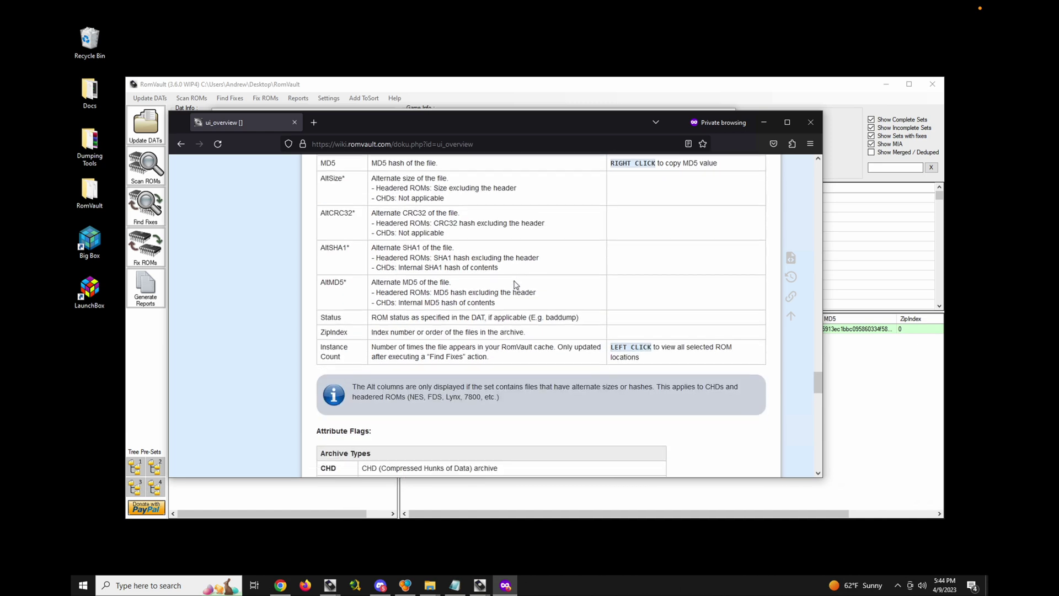
{"action": "scroll", "coordinate": [516, 285], "scroll_direction": "down", "scroll_amount": 9}
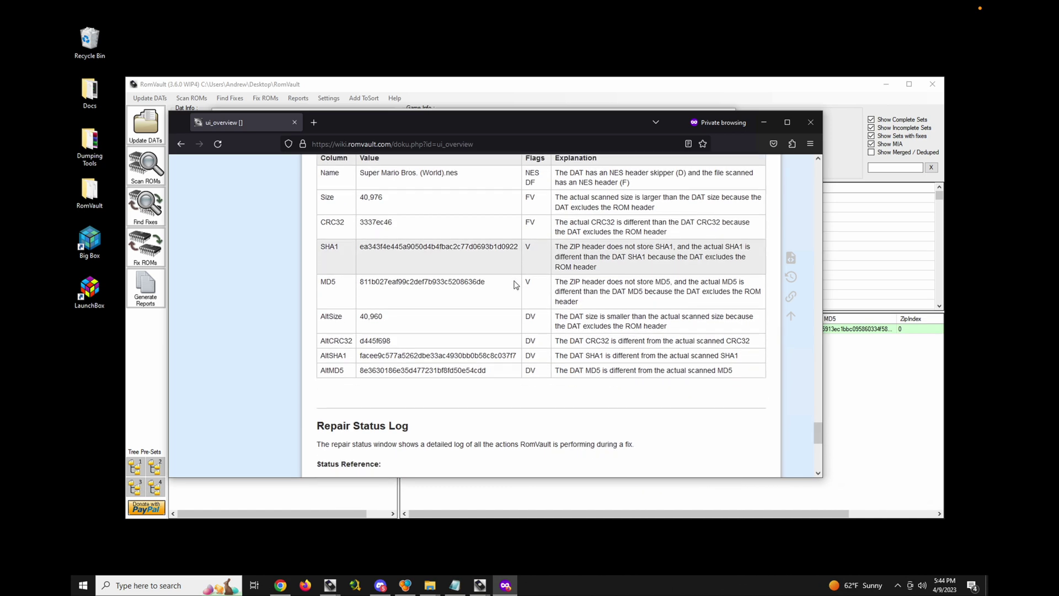
{"action": "scroll", "coordinate": [516, 285], "scroll_direction": "up", "scroll_amount": 1}
{"action": "scroll", "coordinate": [440, 284], "scroll_direction": "down", "scroll_amount": 10}
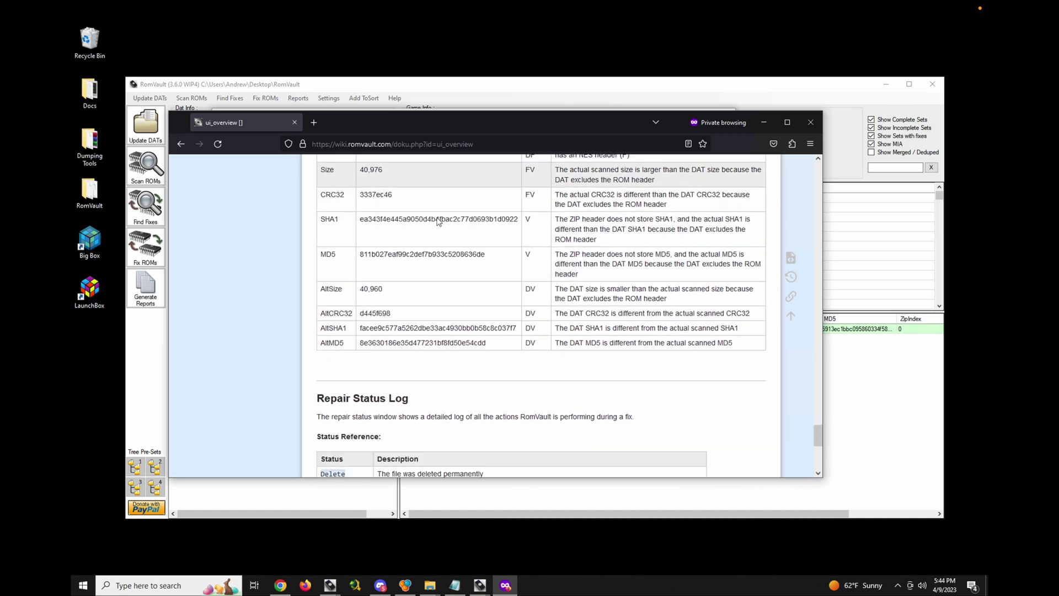
{"action": "scroll", "coordinate": [438, 217], "scroll_direction": "up", "scroll_amount": 1}
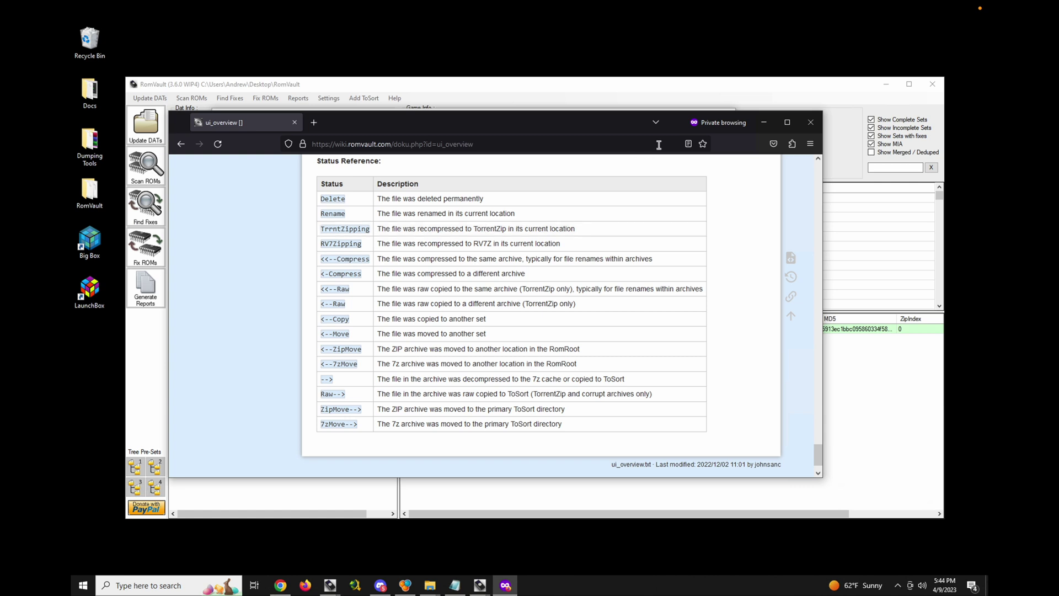
Minimize the wiki, close the fixing log, and view RomVault Settings without changes.
{"action": "left_click", "coordinate": [764, 124]}
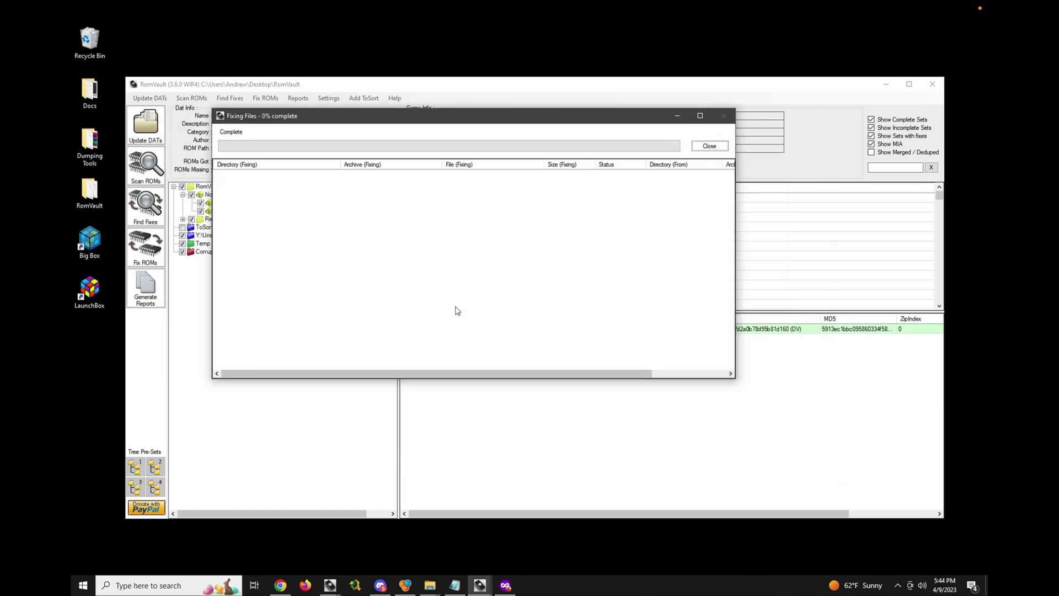
{"action": "left_click", "coordinate": [710, 147]}
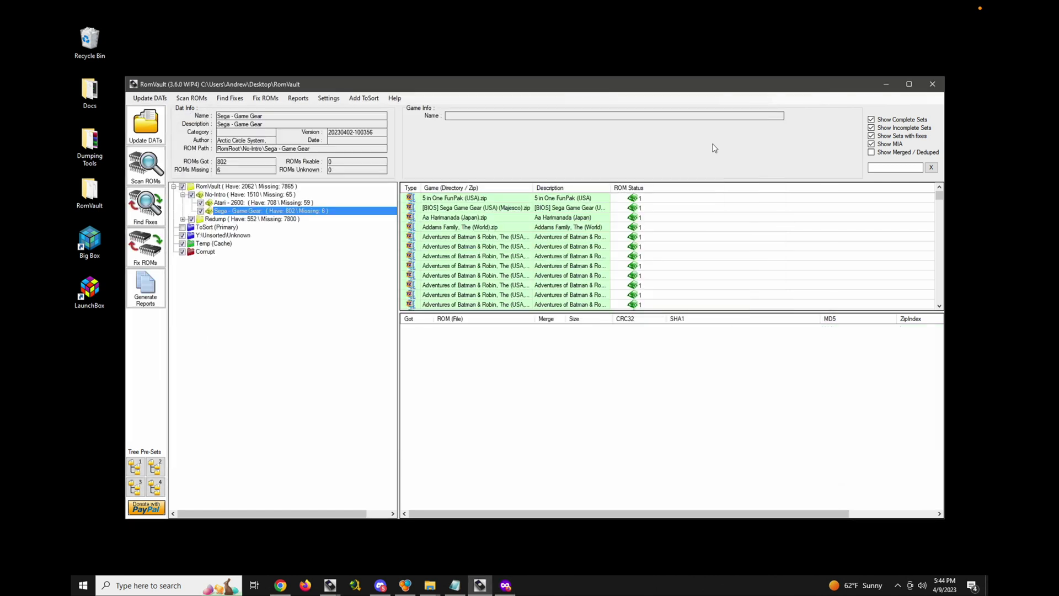
{"action": "left_click", "coordinate": [328, 100]}
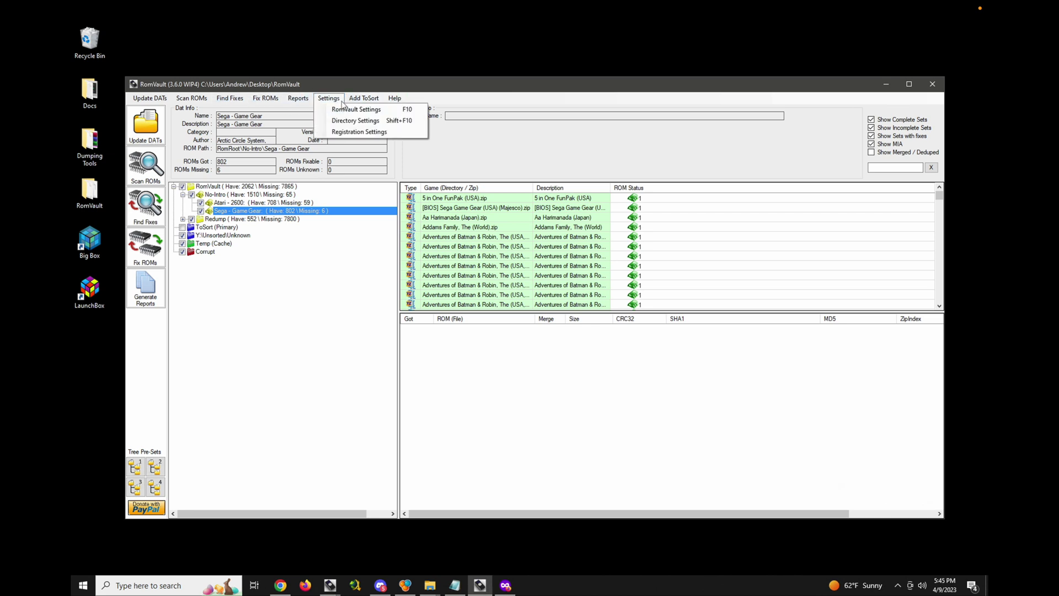
{"action": "left_click", "coordinate": [343, 103]}
{"action": "left_click", "coordinate": [331, 100]}
{"action": "left_click", "coordinate": [336, 110]}
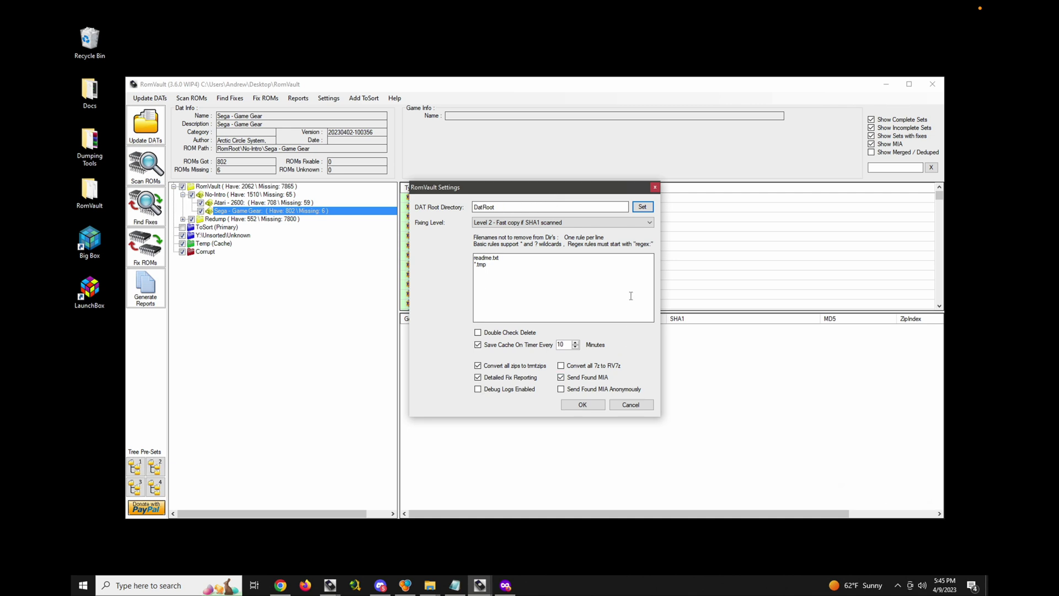
{"action": "left_click", "coordinate": [655, 188]}
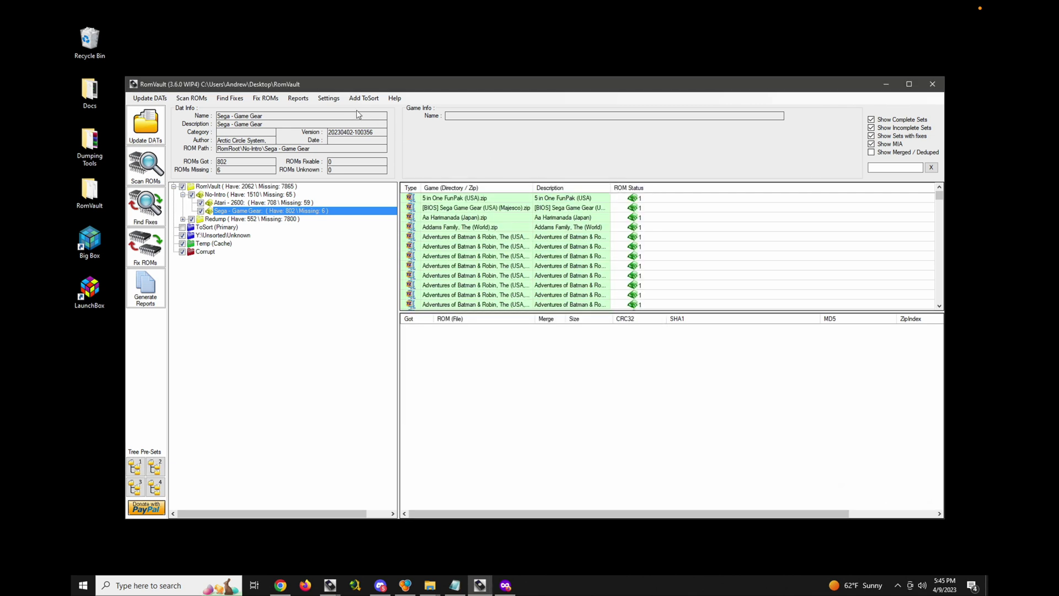
View the Directory Settings dialog and close it without changes.
{"action": "left_click", "coordinate": [329, 99]}
{"action": "left_click", "coordinate": [343, 121]}
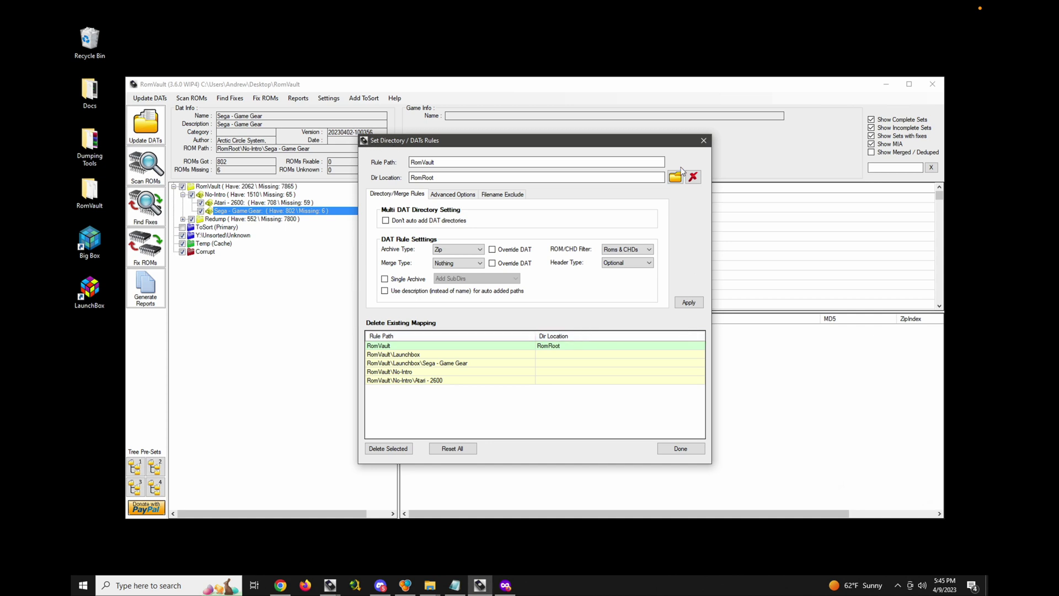
{"action": "left_click", "coordinate": [704, 141]}
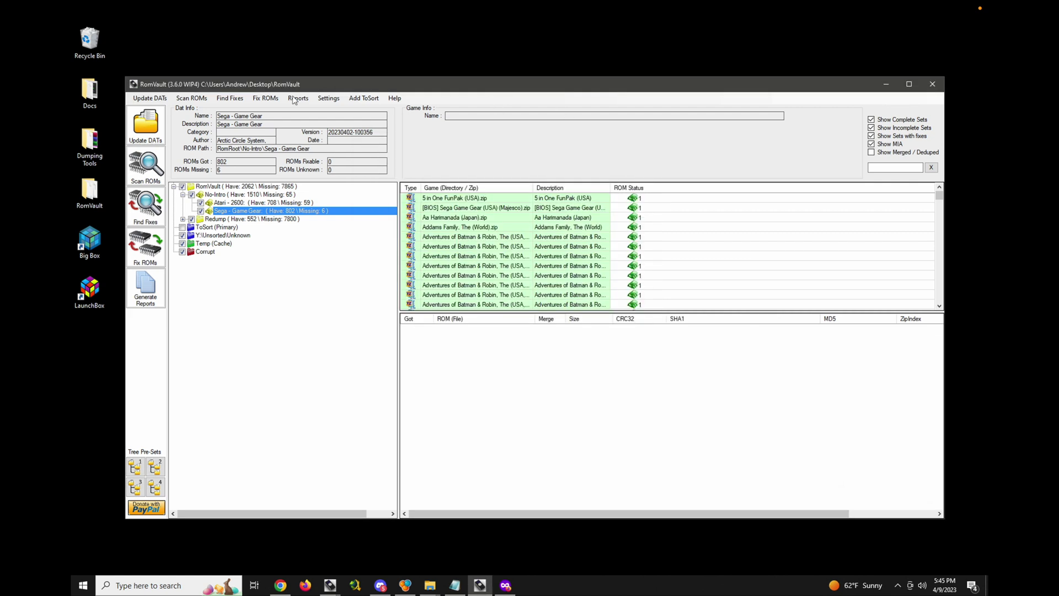